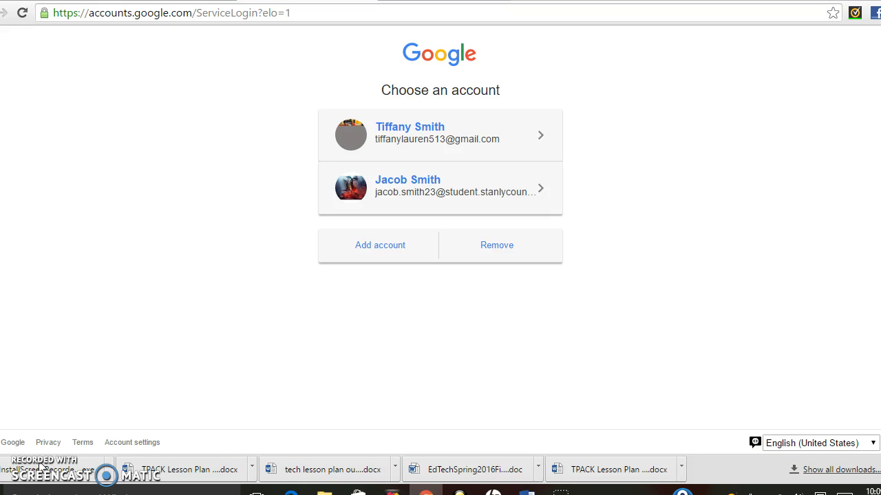
Add another Google account, choosing the saved email address suggestion.
click(387, 245)
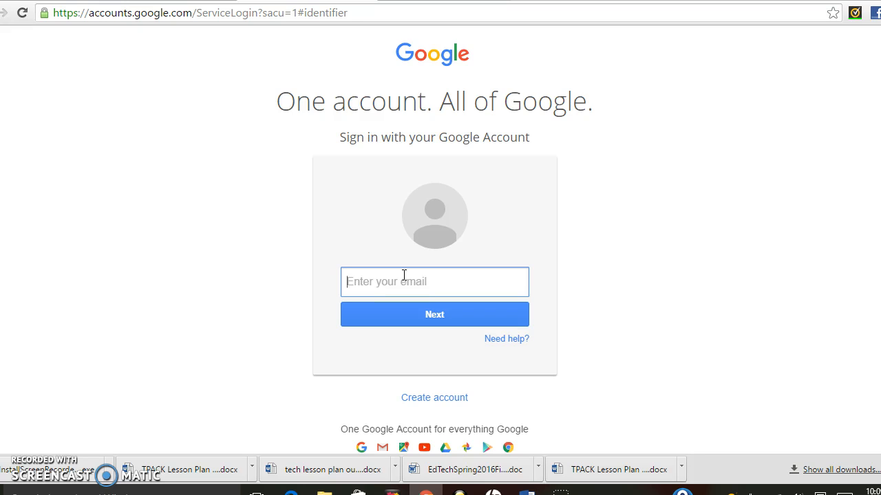
key(BackSpace)
key(Down)
key(Return)
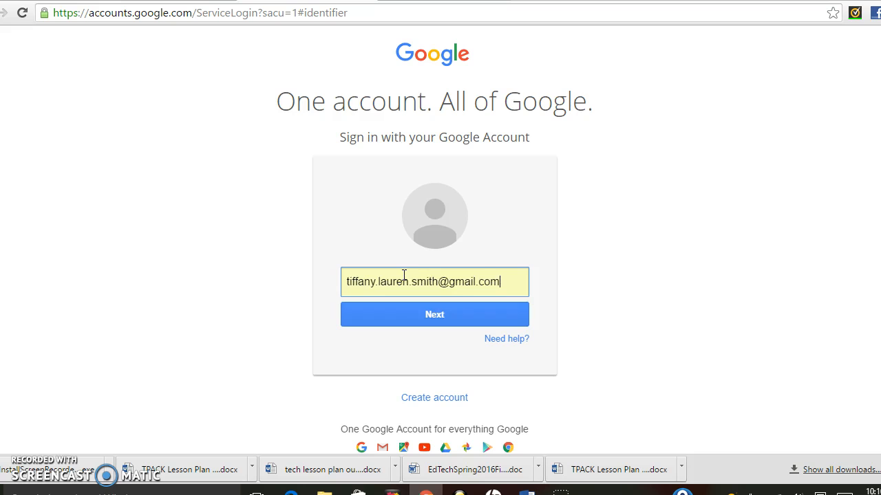
click(387, 322)
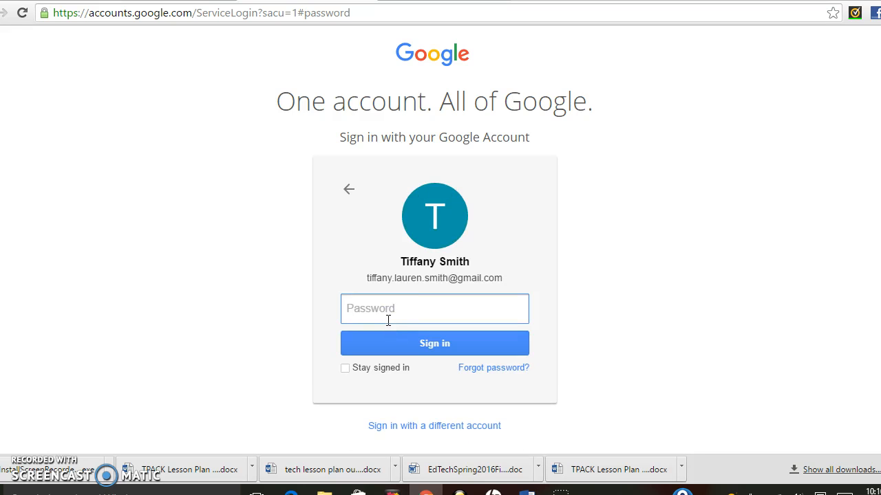
Enter the account password until sign-in succeeds.
text(••)
key(Return)
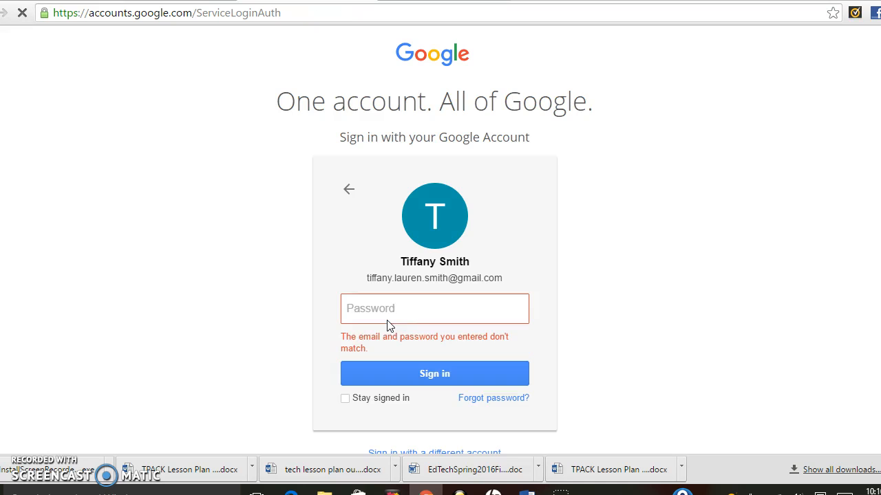
text(••••)
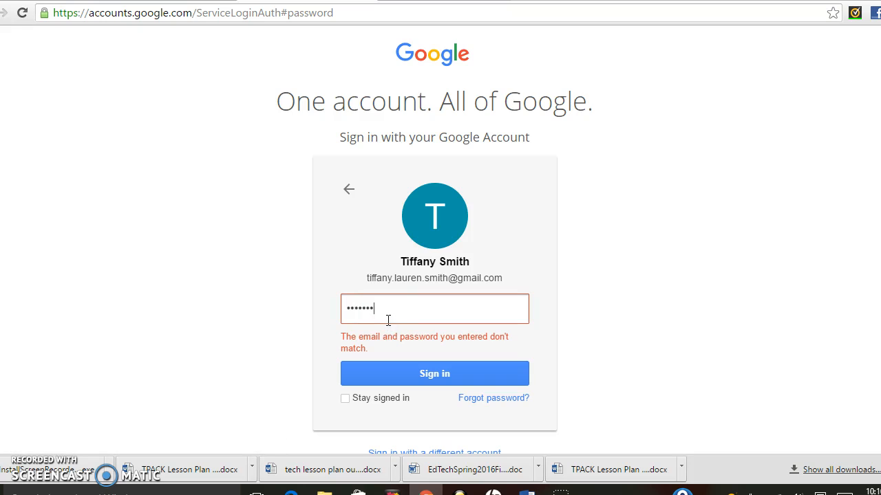
key(Return)
text(••)
key(Return)
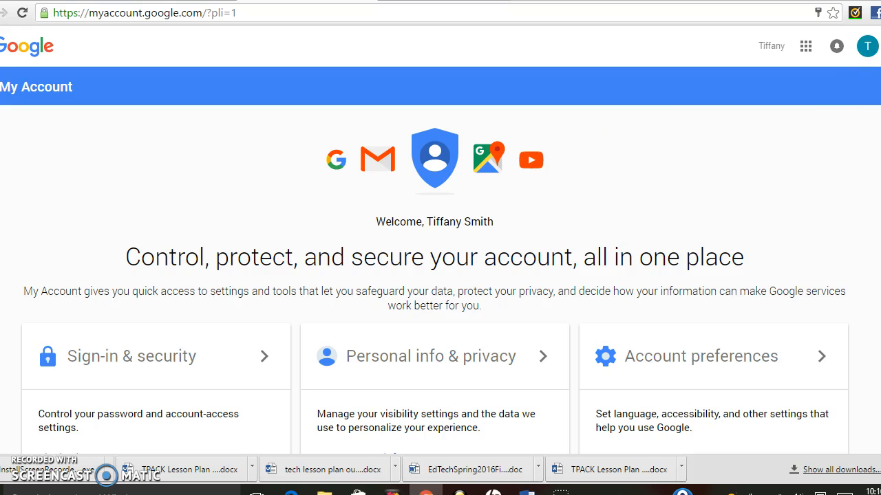
Go to Google Drive from the Google apps menu.
scroll(440, 275, down, 7)
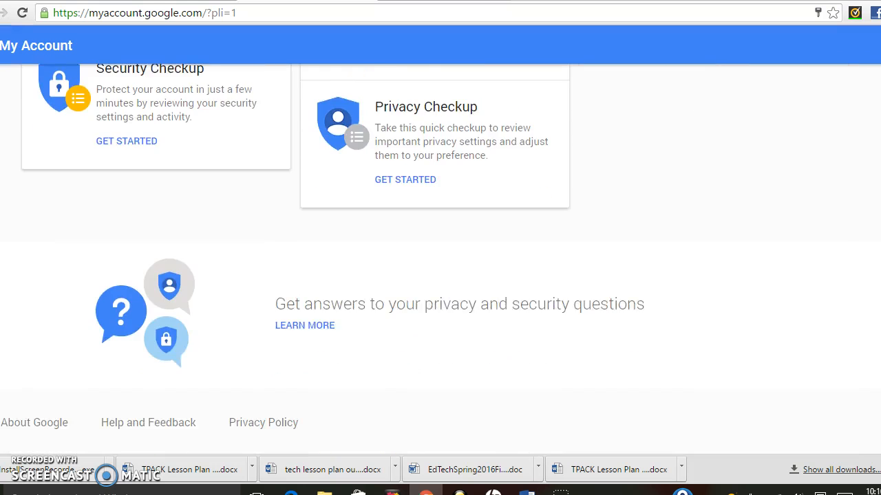
scroll(441, 275, up, 7)
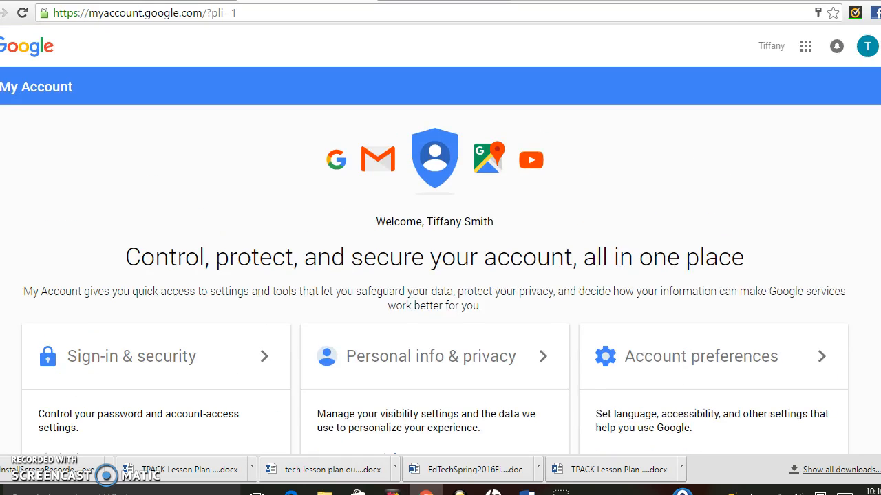
click(804, 48)
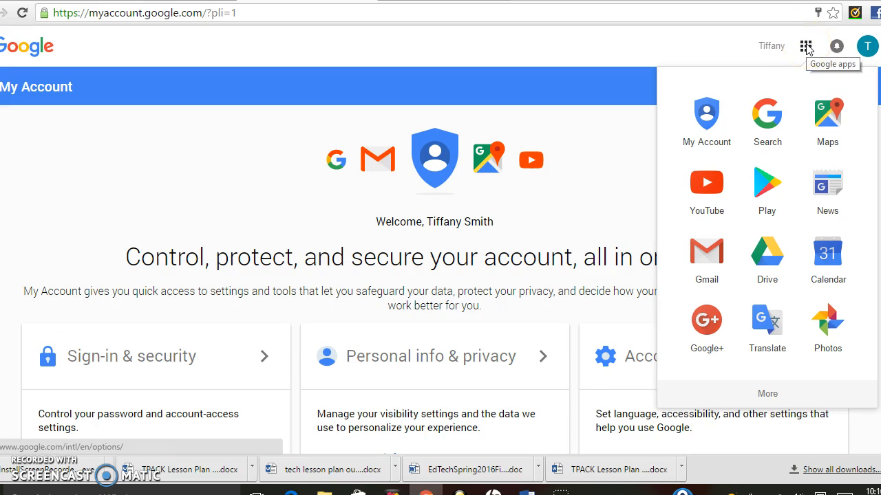
click(767, 275)
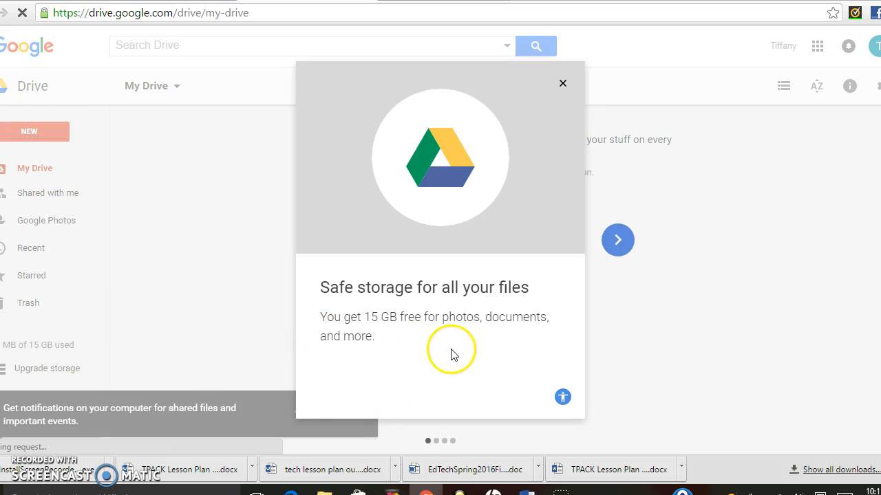
Dismiss the Drive welcome prompts and create a new folder named 'Intro to Business'.
click(563, 83)
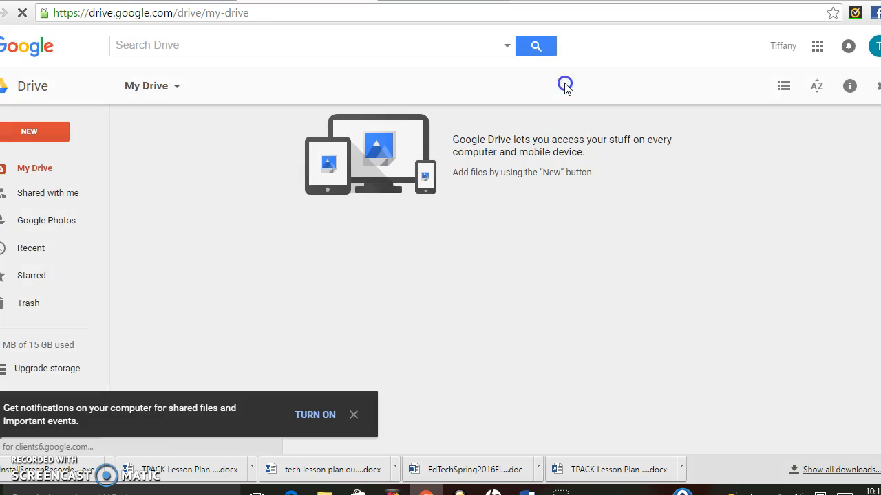
click(353, 415)
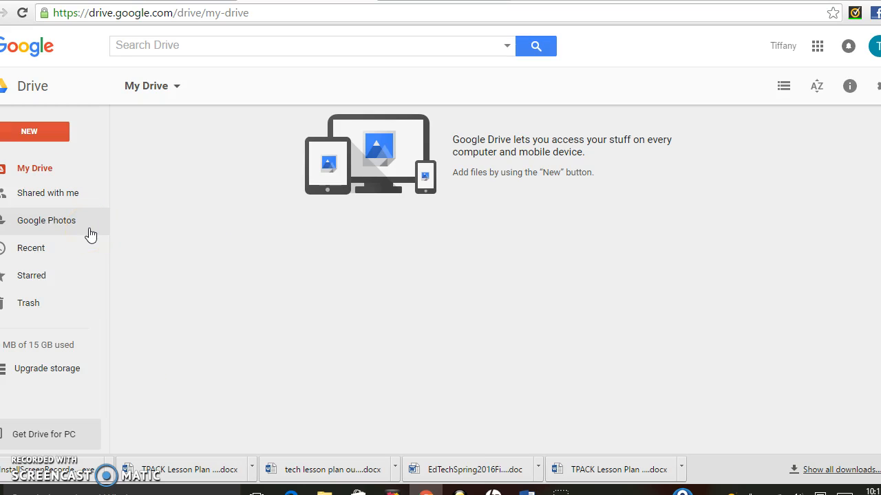
click(44, 132)
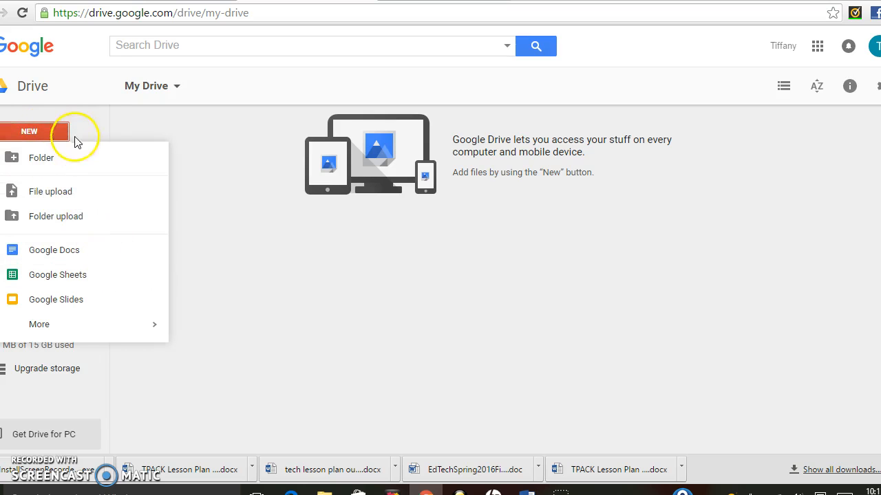
click(83, 165)
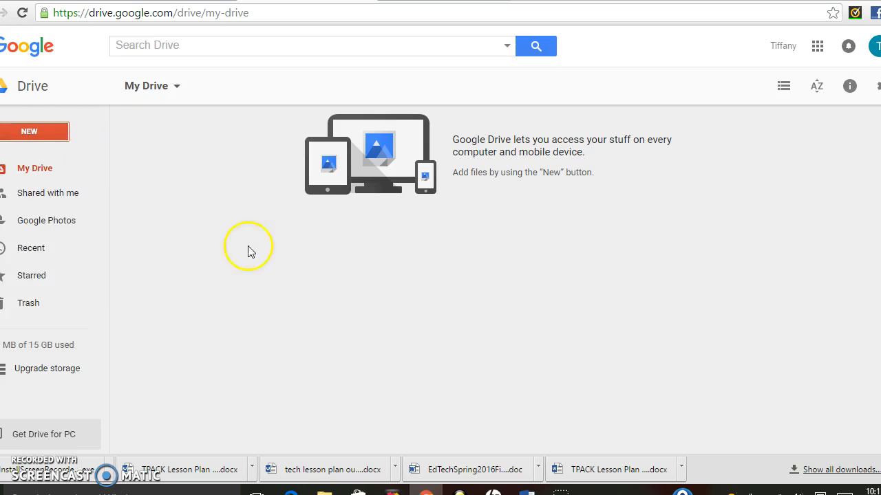
key(BackSpace)
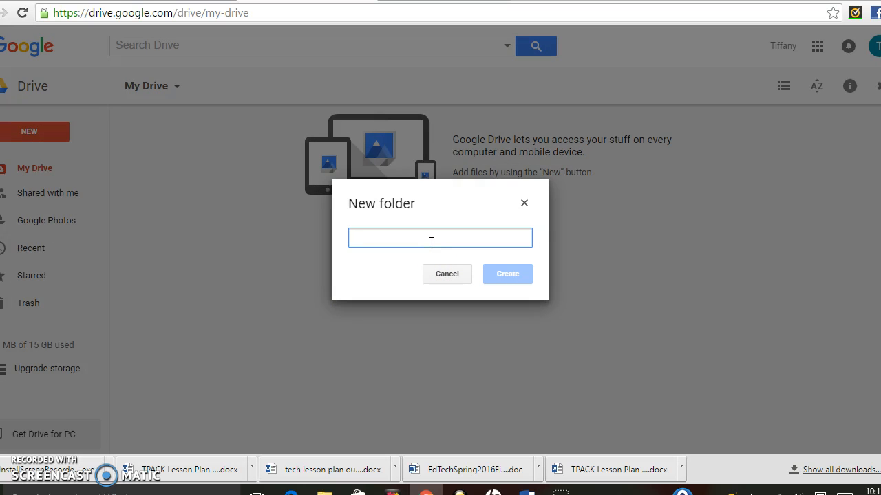
text(Intro to Business)
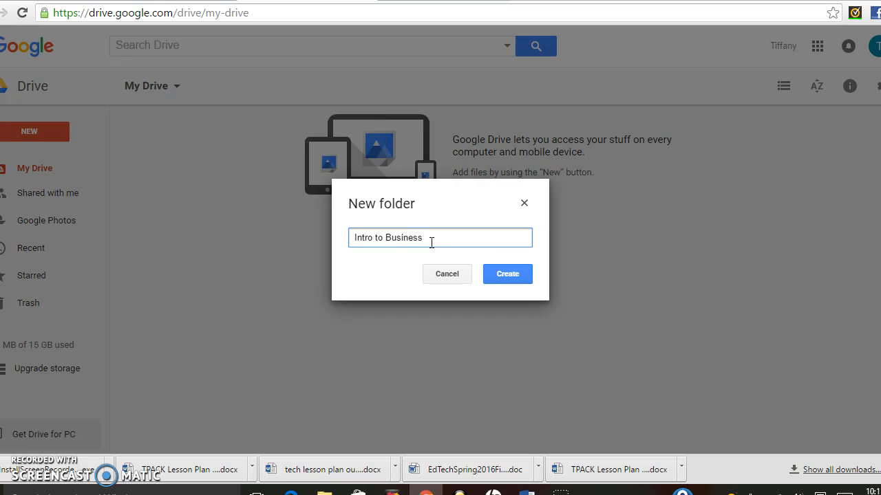
click(507, 273)
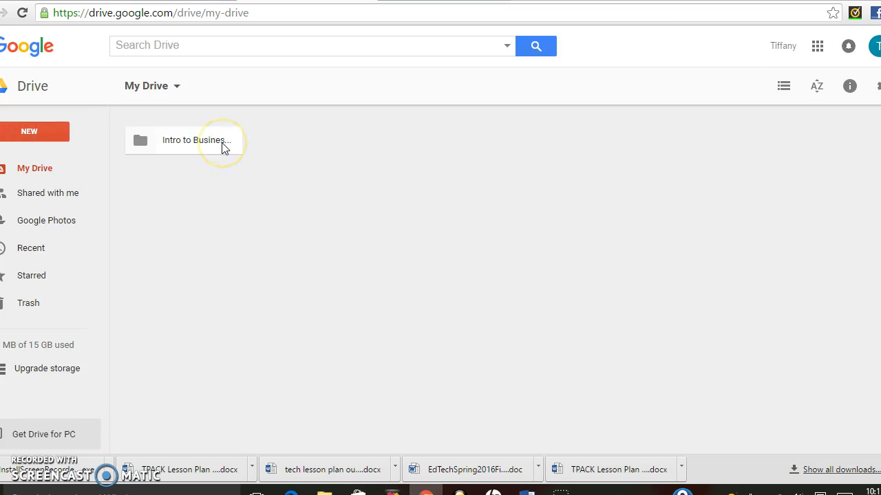
click(222, 144)
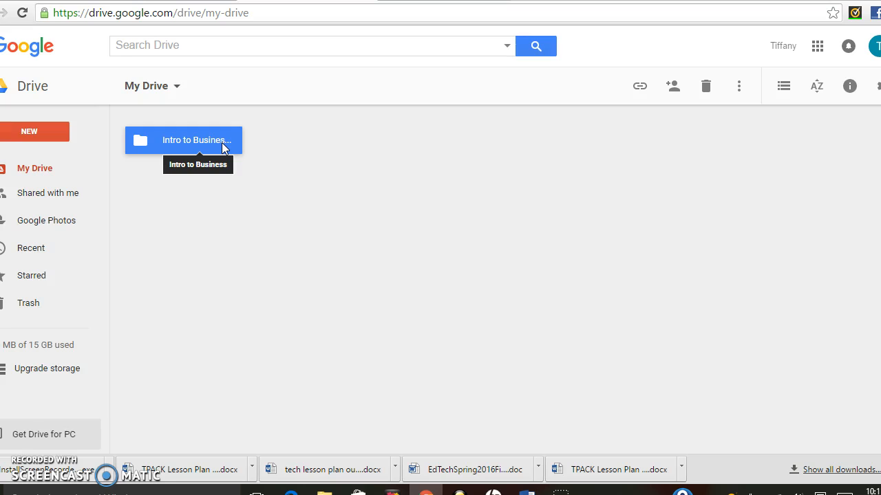
Share the Intro to Business folder with the suggested person, who can edit.
right_click(165, 143)
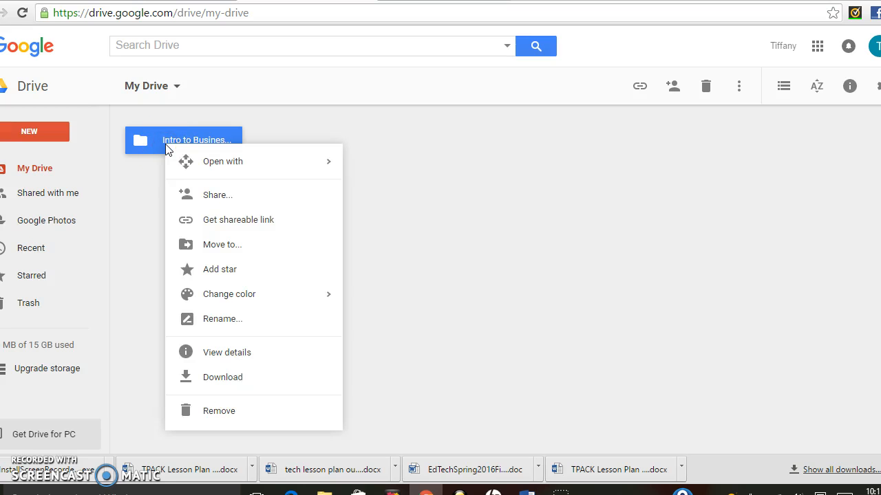
click(264, 196)
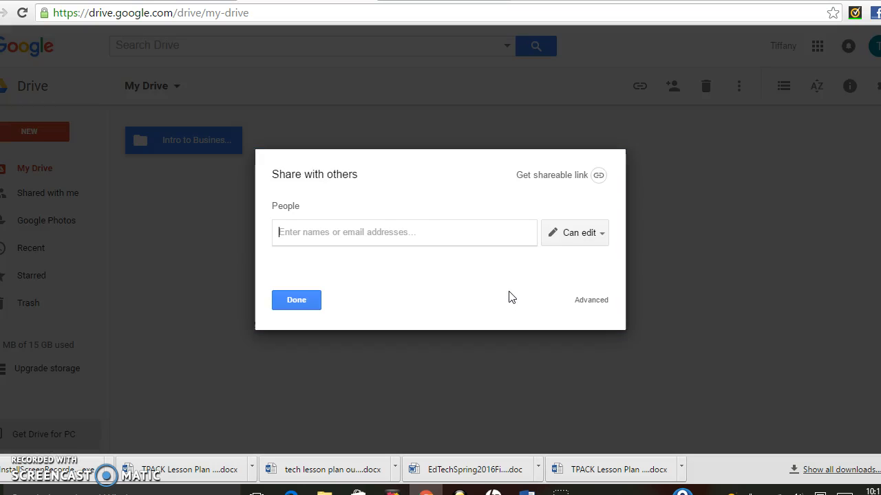
text(tiff)
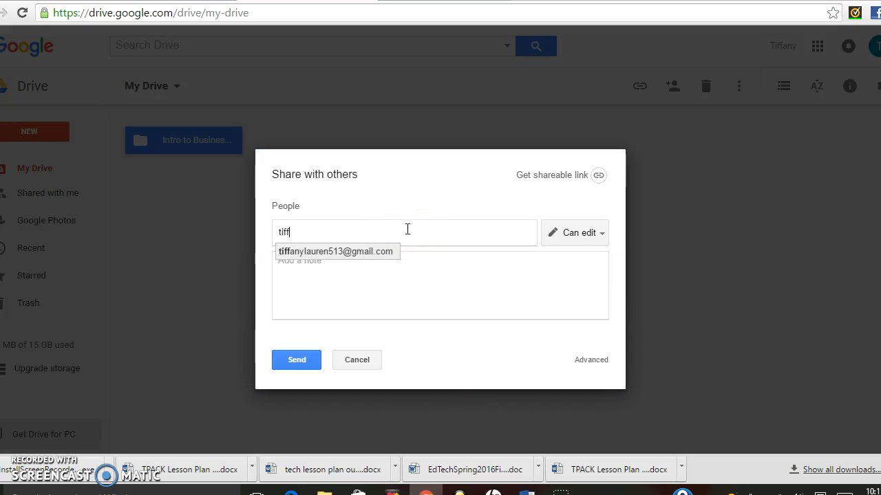
click(386, 251)
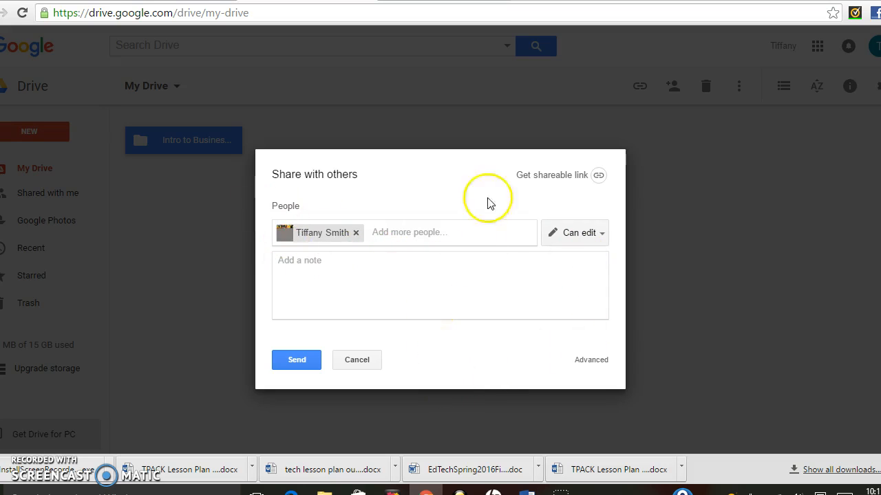
click(276, 361)
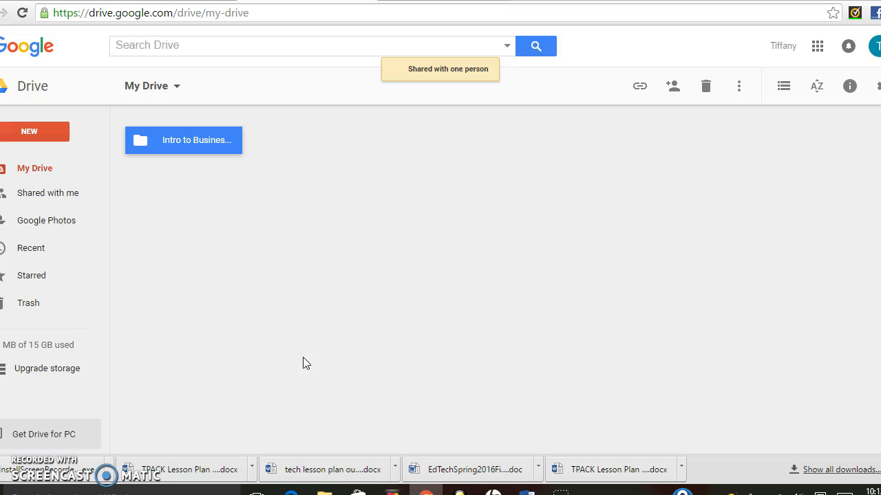
click(126, 134)
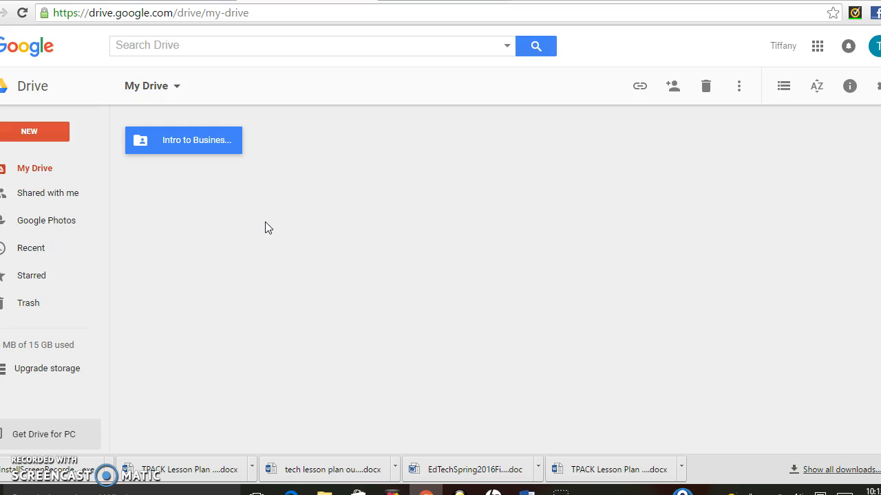
Upload PBL PRETEST from the Documents folder into the Intro to Business folder.
click(199, 144)
double_click(199, 144)
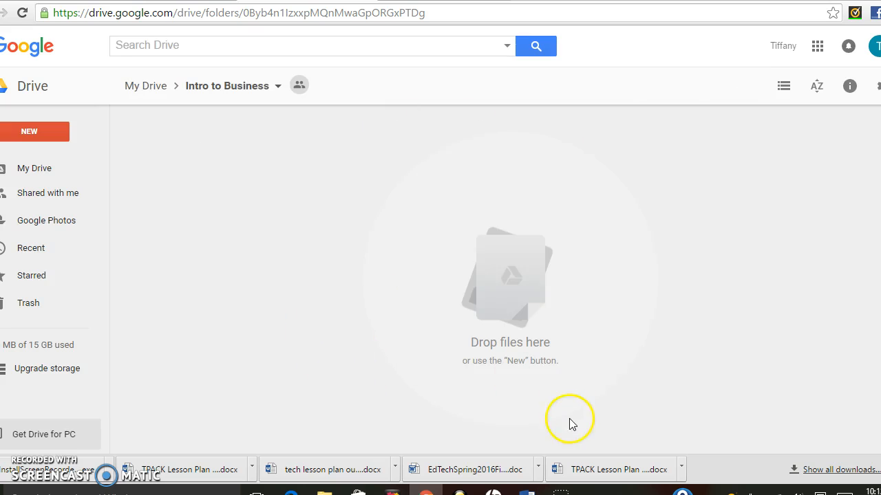
right_click(509, 296)
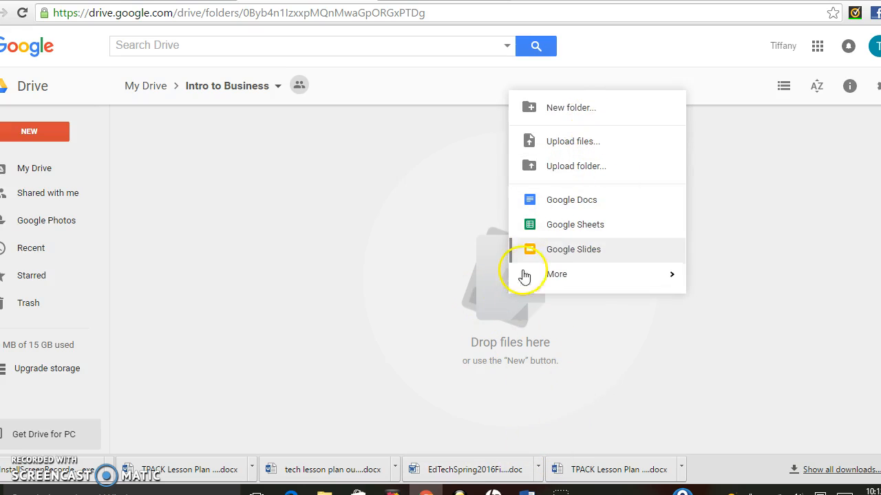
click(585, 147)
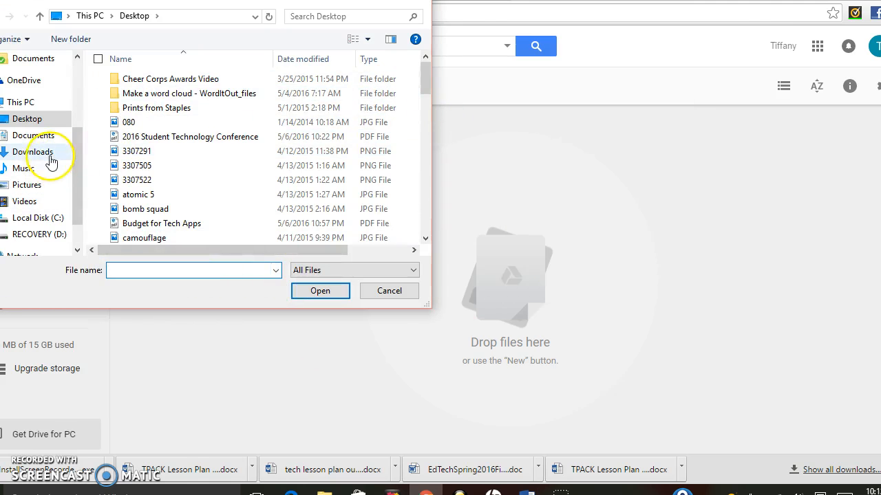
click(49, 135)
drag(425, 68, 437, 185)
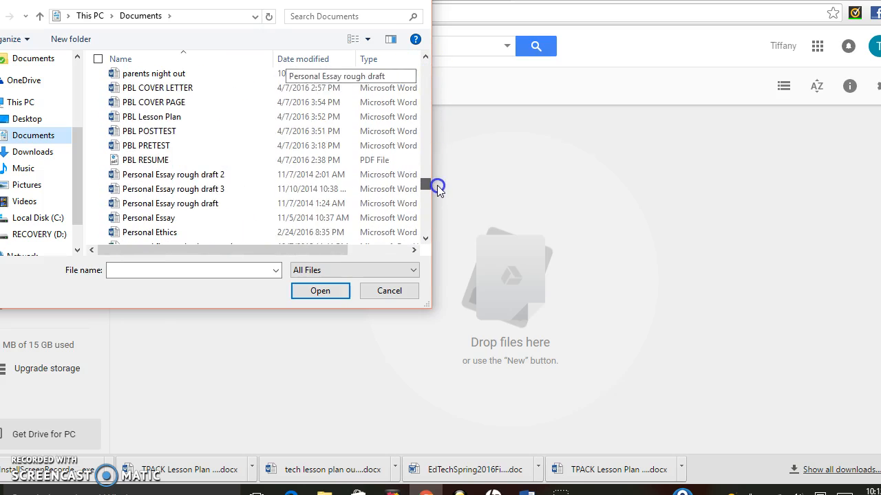
click(194, 153)
click(332, 293)
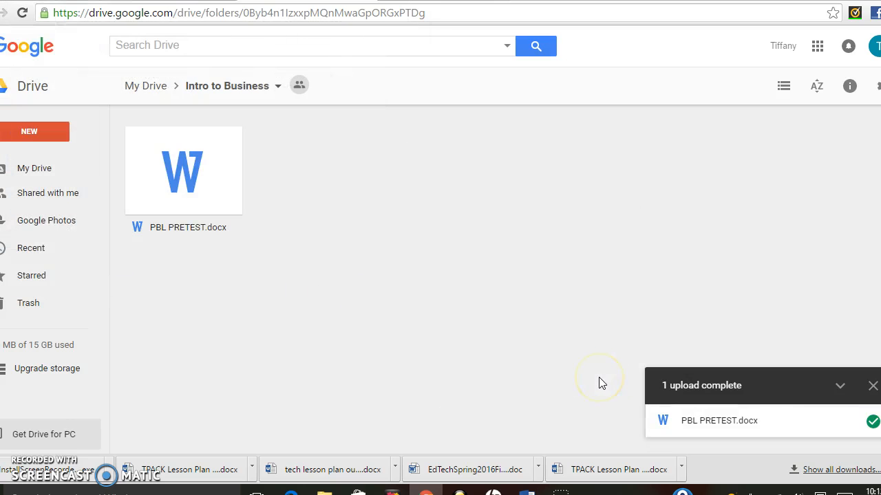
Preview PBL PRETEST.docx and open it in Google Docs.
double_click(208, 174)
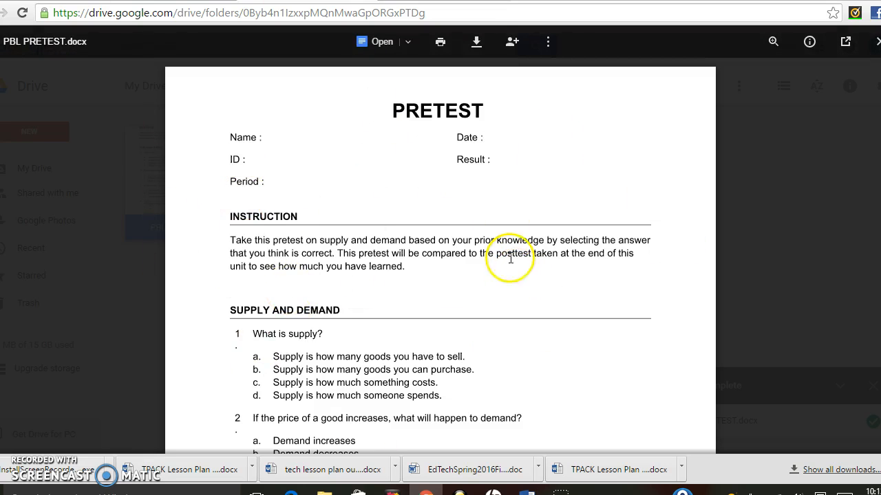
click(379, 45)
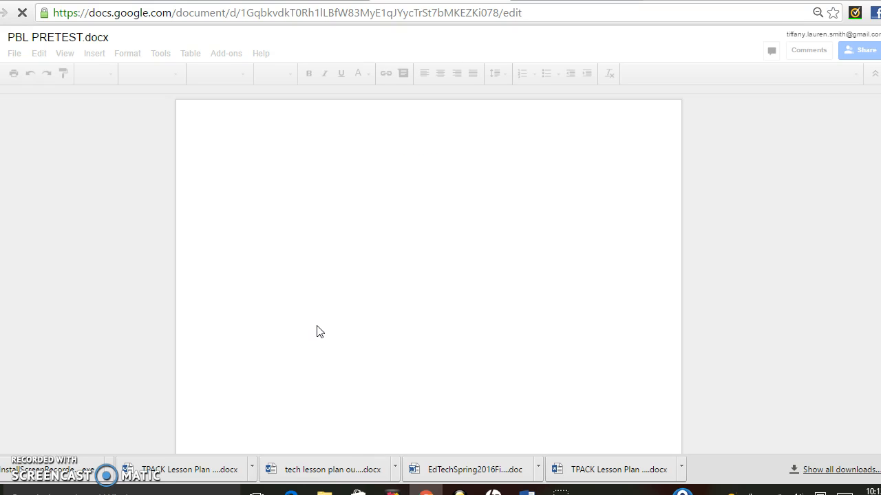
Decline the voice-typing suggestion and place the caret after 'Name :'.
click(286, 160)
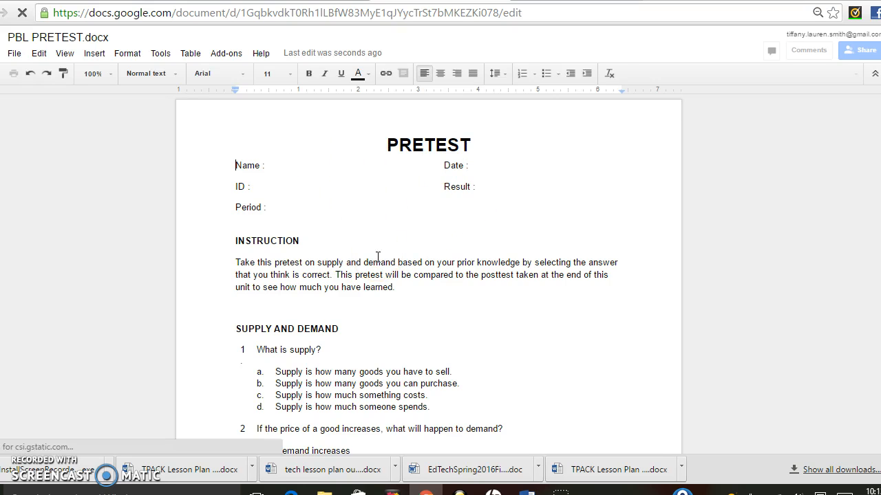
click(315, 172)
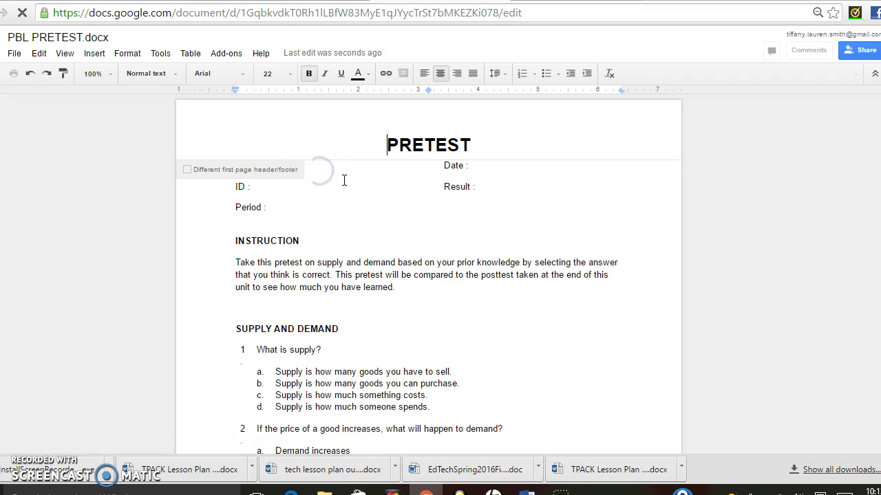
click(278, 204)
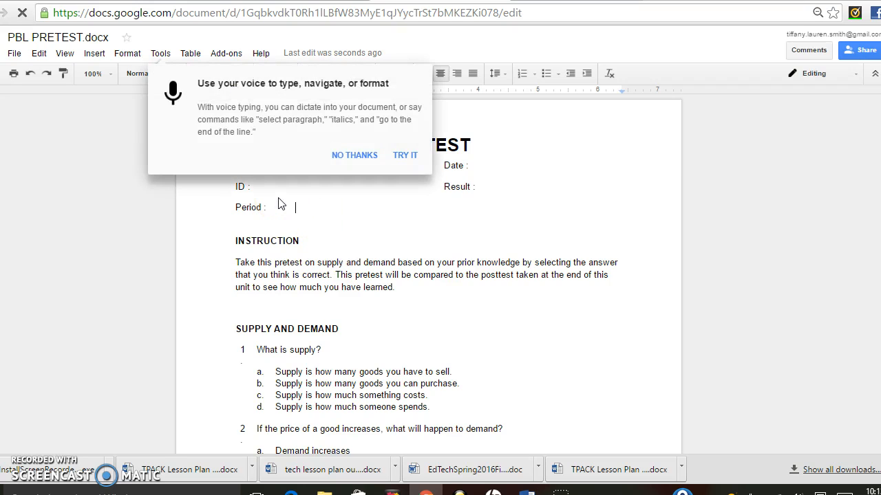
click(354, 156)
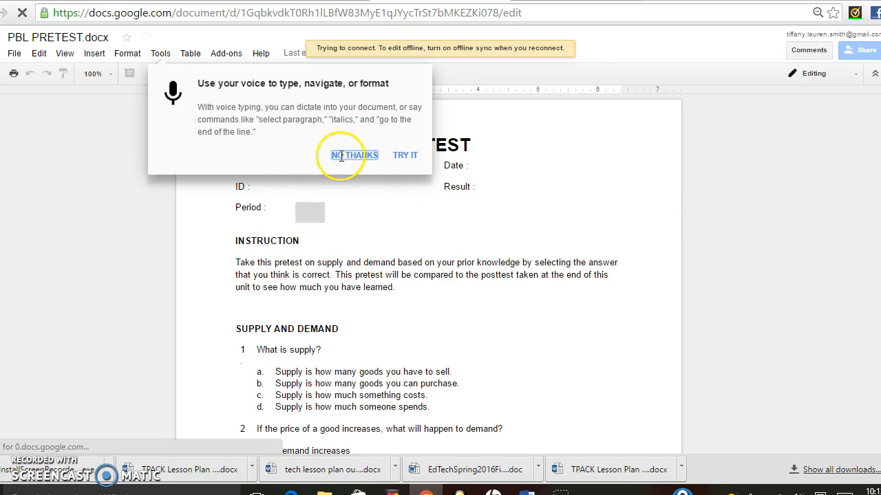
click(288, 171)
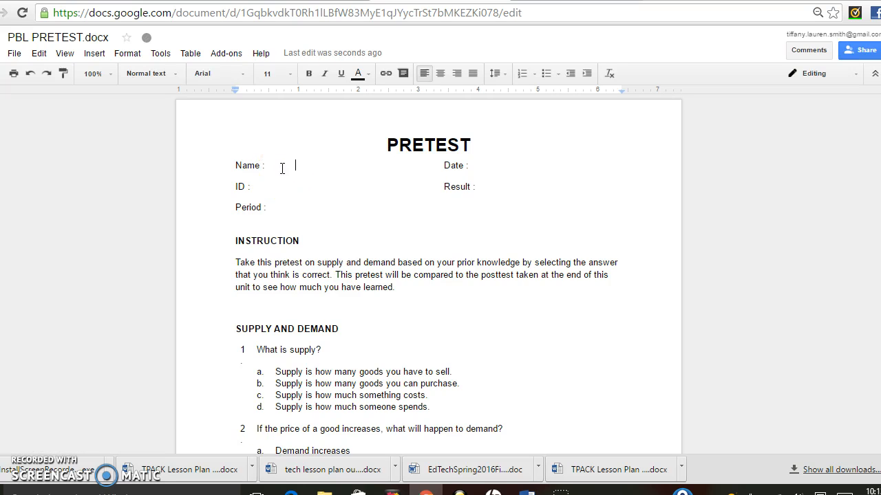
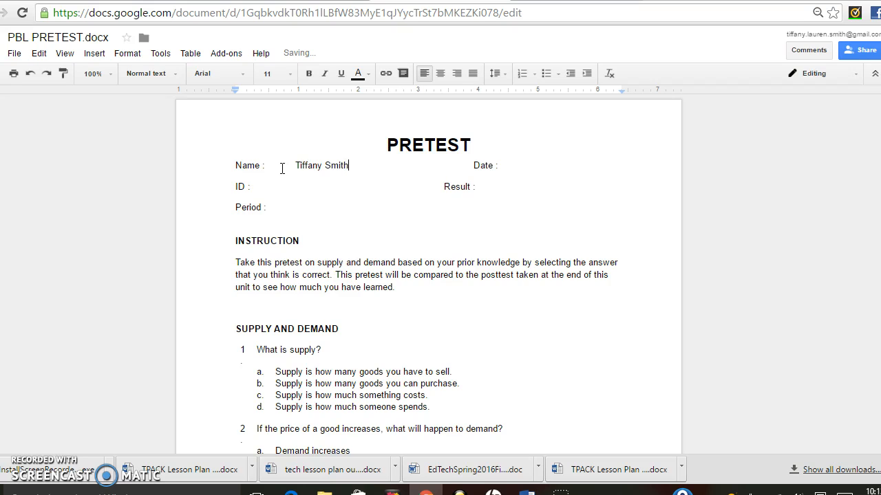
Enter the student's name and the date 5/07/16, realigning the Date field.
click(452, 167)
click(470, 169)
key(BackSpace)
click(509, 166)
text(5/07/16)
Fill in the student ID and Period '2nd'.
click(355, 184)
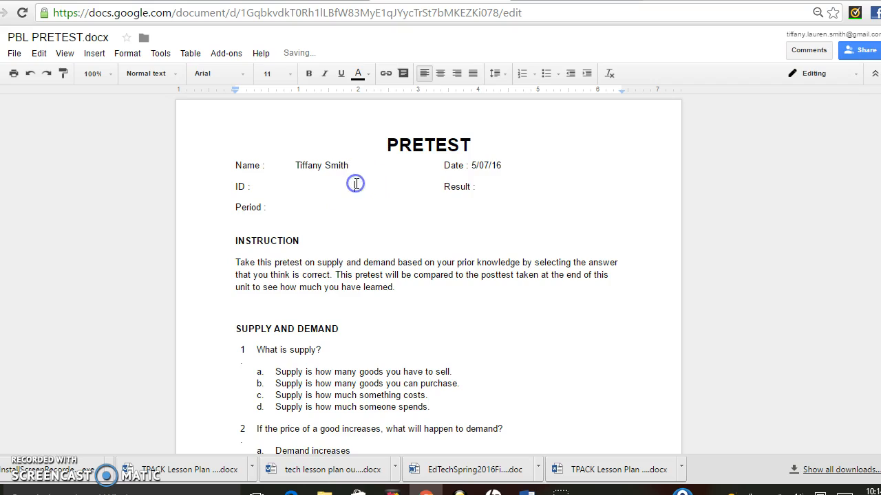
click(306, 188)
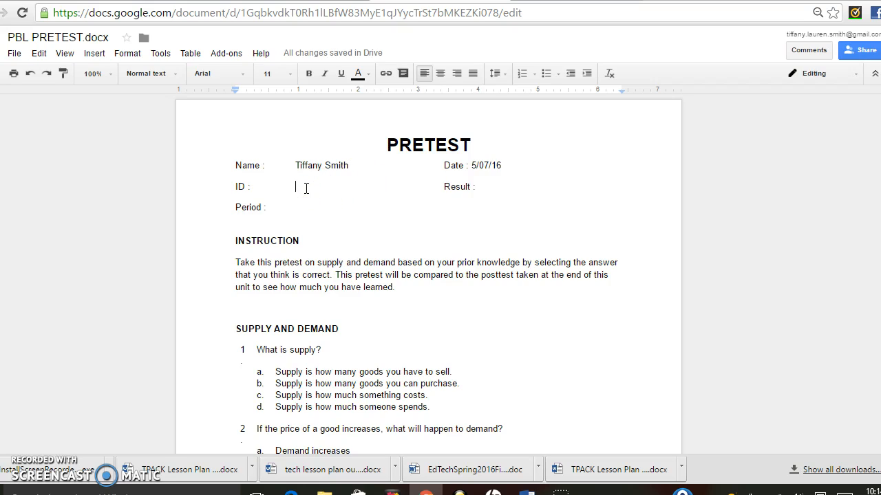
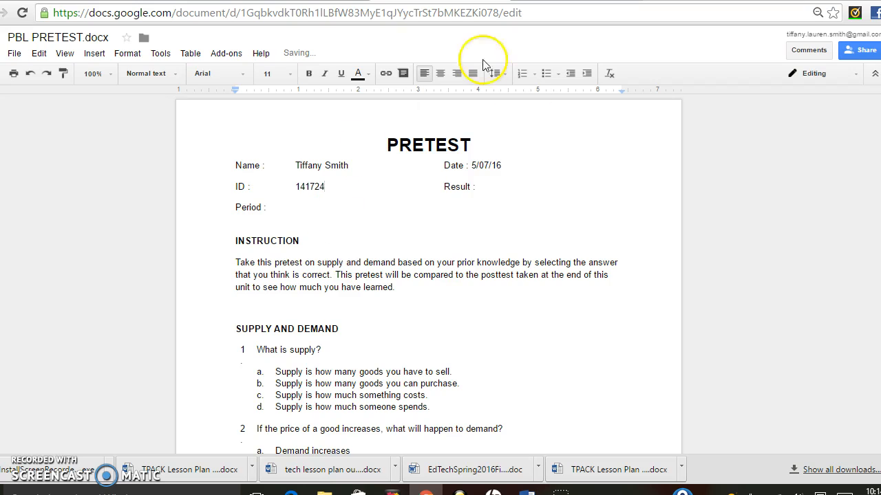
click(482, 179)
double_click(489, 188)
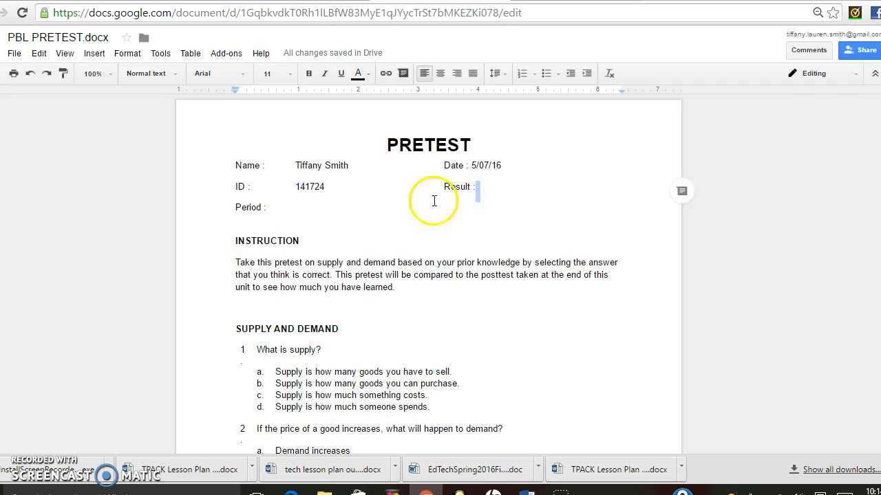
click(287, 225)
click(289, 211)
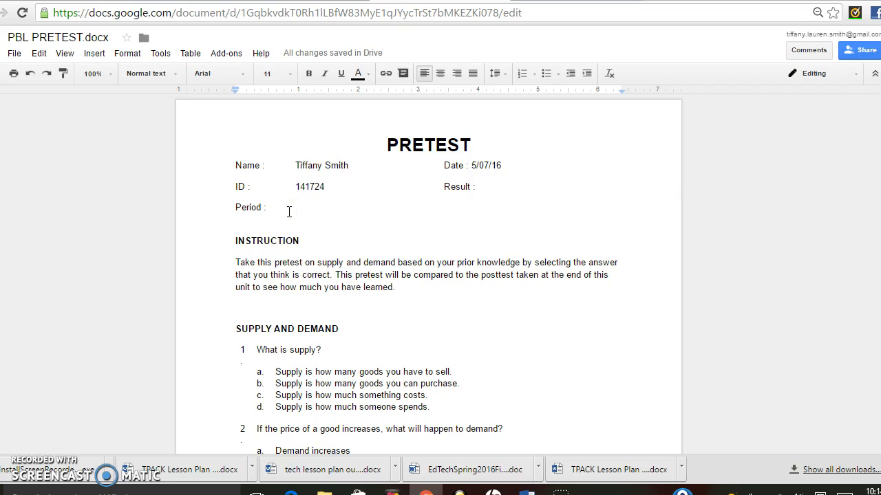
text(2nd)
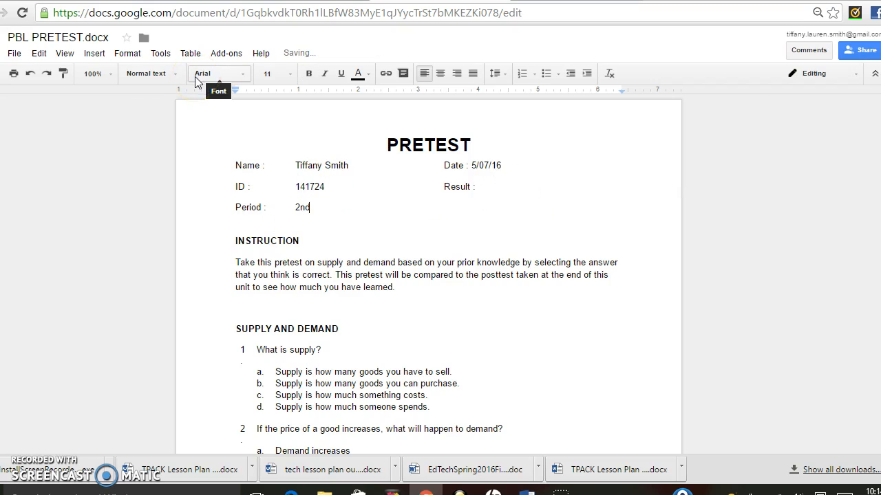
click(575, 264)
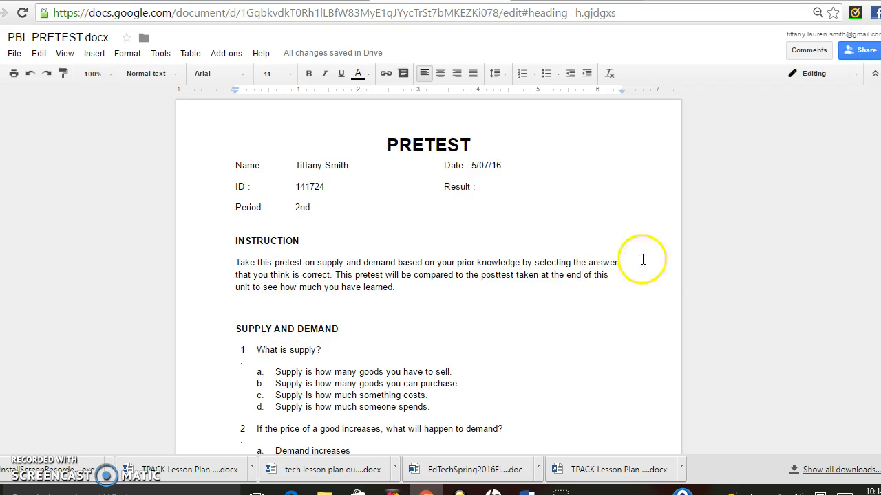
Scroll down to the SUPPLY AND DEMAND questions.
scroll(440, 276, down, 3)
scroll(441, 275, down, 1)
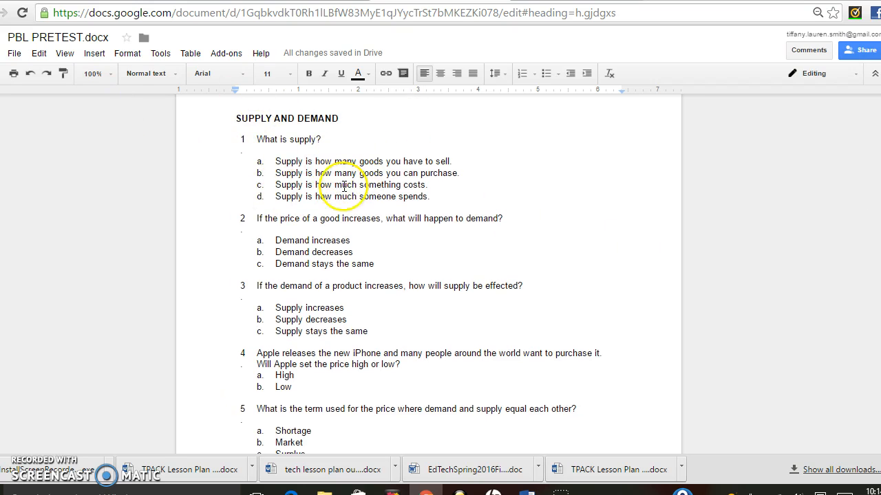
Mark question 1's answer choice 'a.' with a yellow highlight.
click(263, 160)
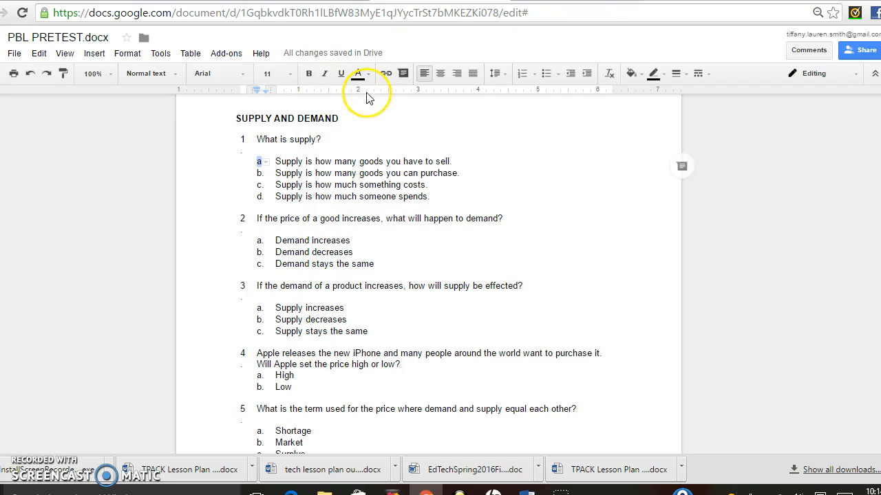
click(673, 75)
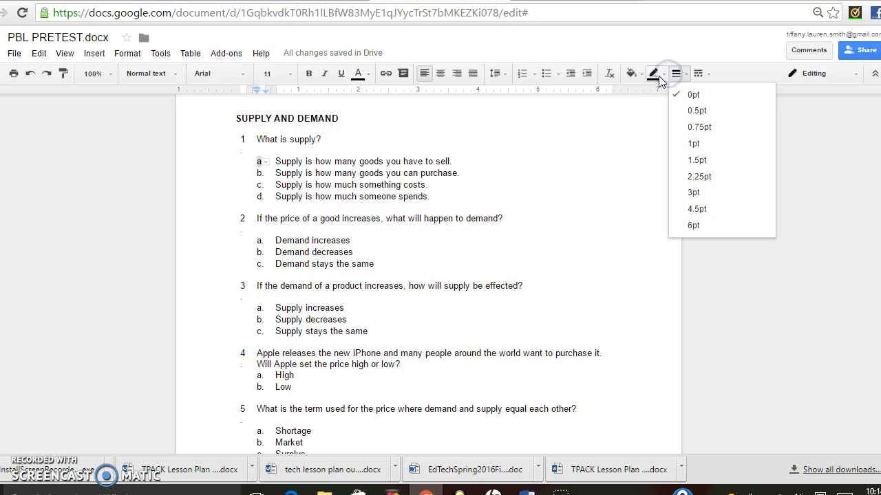
click(658, 75)
click(659, 75)
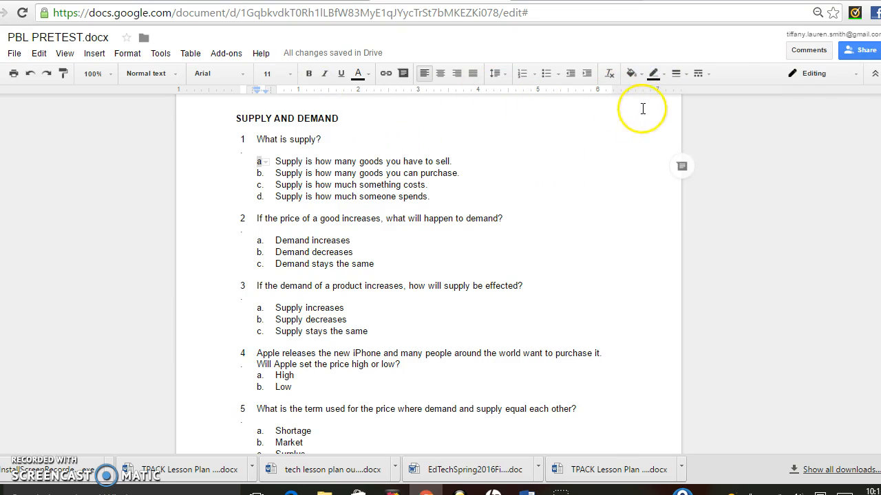
click(809, 77)
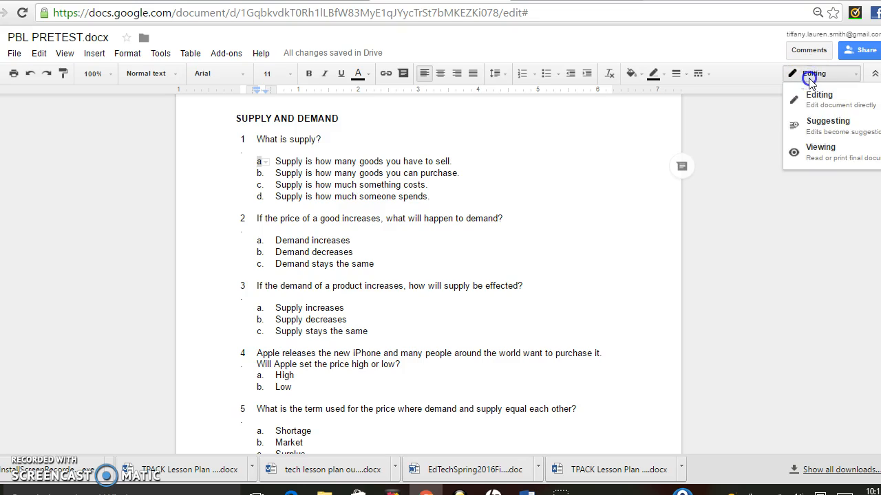
click(806, 77)
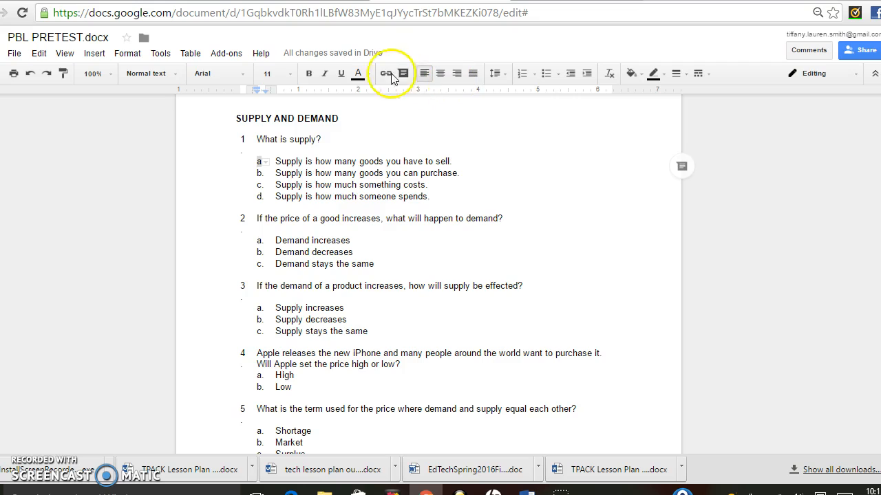
click(368, 76)
click(369, 76)
click(368, 76)
click(447, 98)
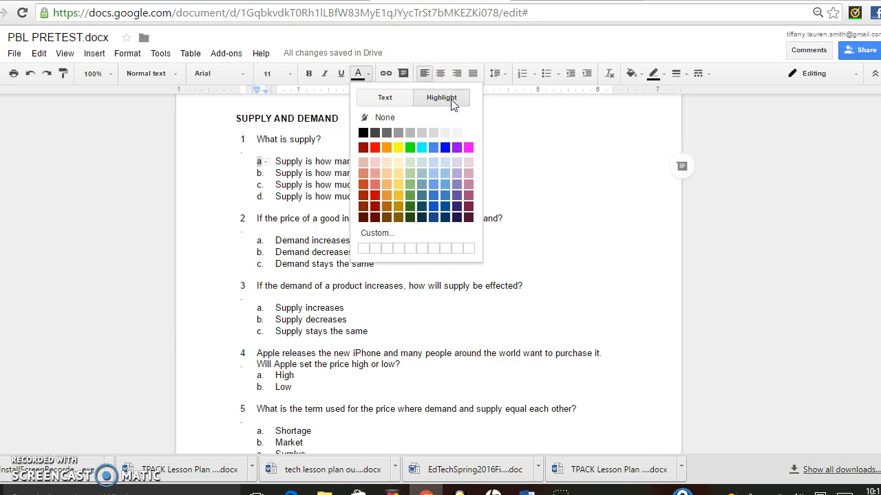
click(400, 150)
click(259, 183)
click(380, 177)
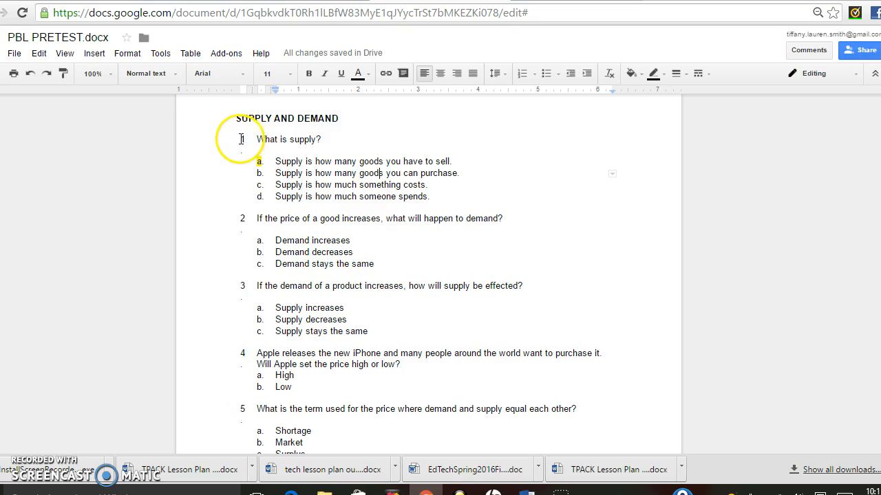
Rework question 1's line breaks by inserting and then removing blank lines around its number.
click(242, 139)
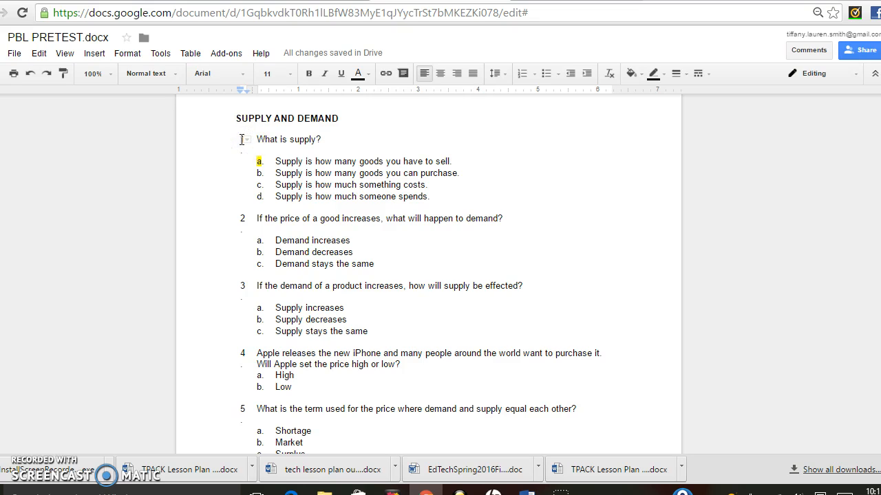
key(Return)
key(Return)
key(Return)
key(Return)
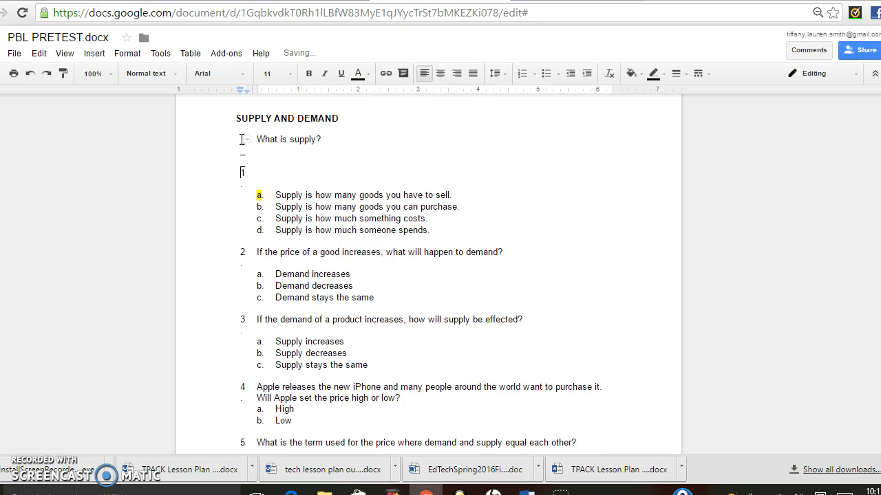
key(BackSpace)
key(BackSpace)
key(BackSpace)
key(BackSpace)
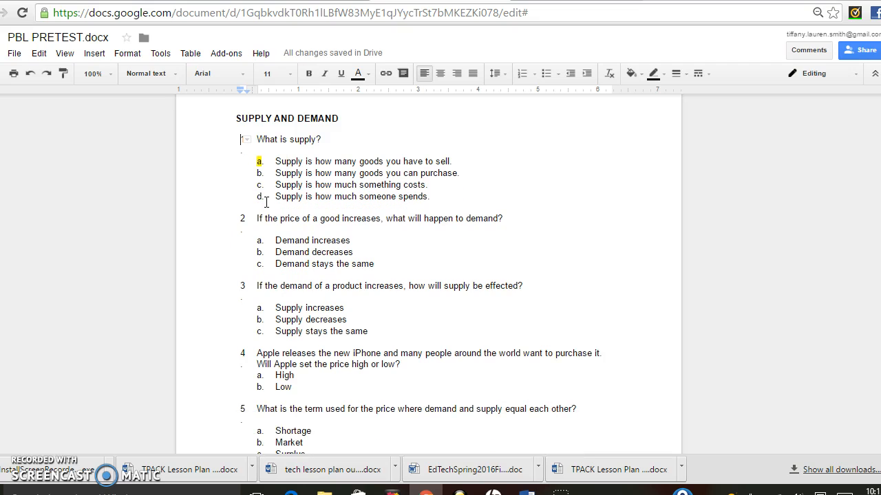
key(Return)
key(BackSpace)
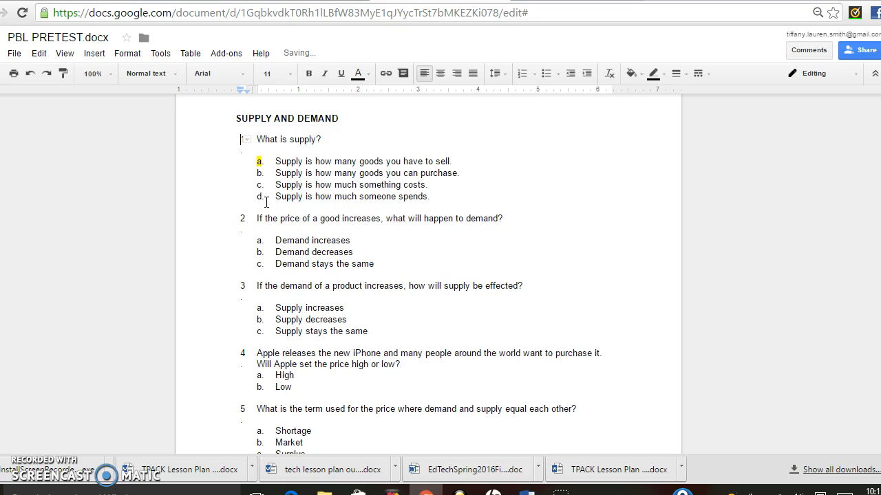
click(360, 134)
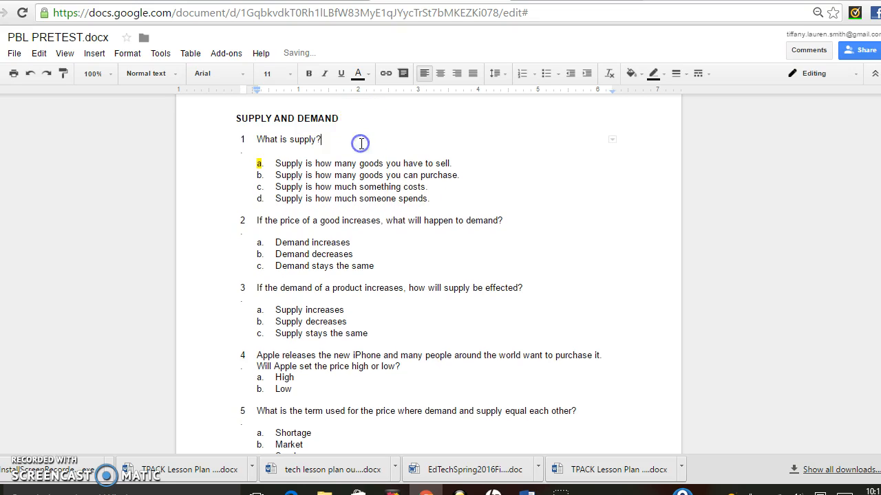
Undo the recent edits, then redo to restore the Period entry and question 1's underscore blank.
click(31, 74)
click(33, 75)
click(33, 75)
click(33, 75)
click(33, 74)
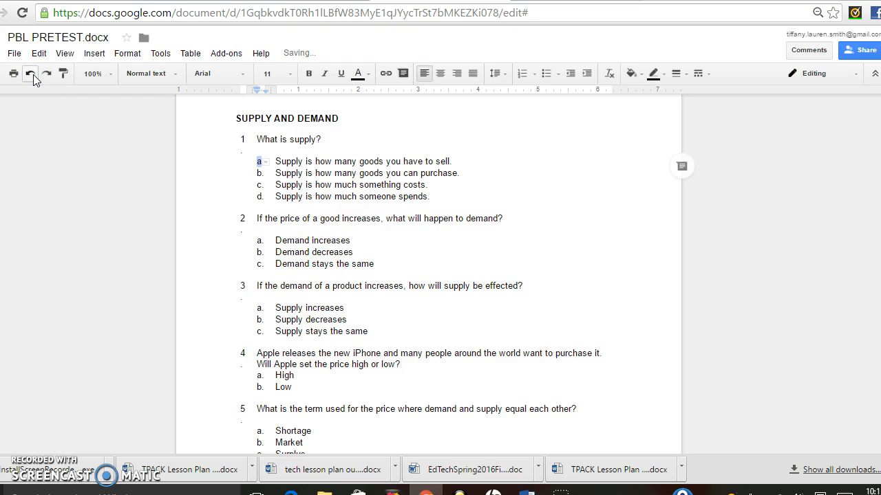
click(33, 75)
click(62, 74)
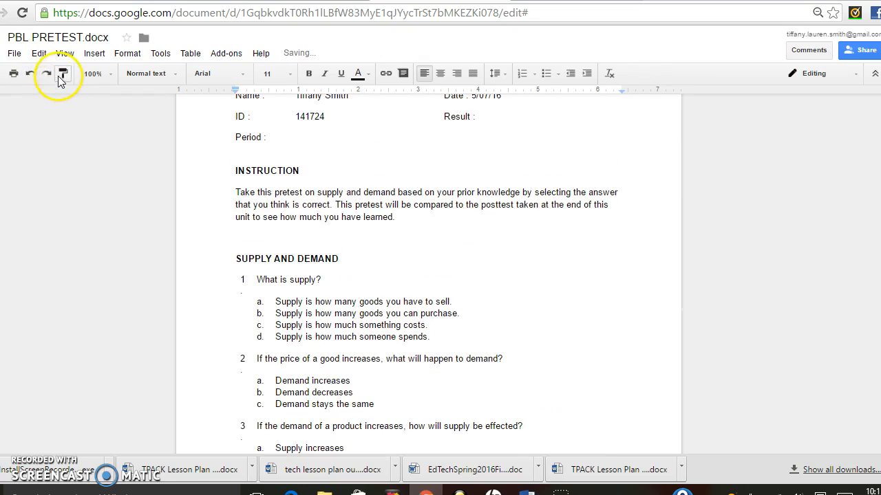
click(46, 74)
click(46, 74)
click(390, 273)
click(334, 291)
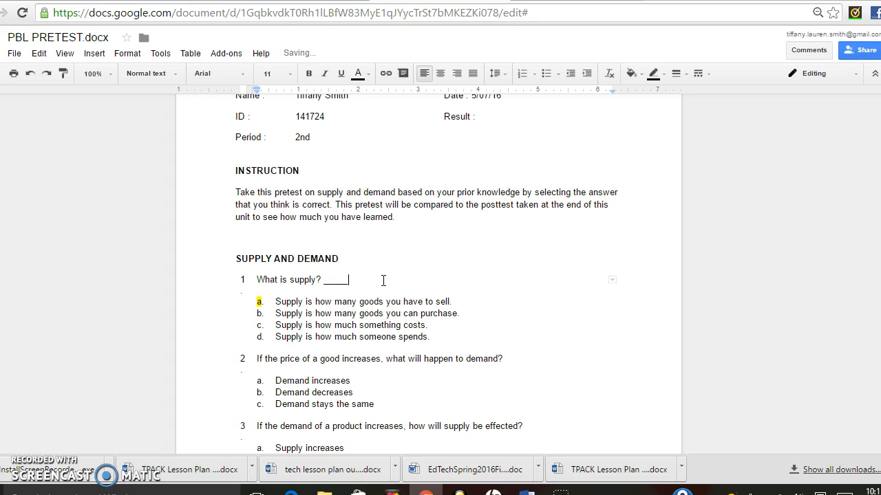
Delete the underscores after 'What is supply?' and scroll back up the pretest.
click(330, 280)
text(A)
drag(360, 288, 324, 282)
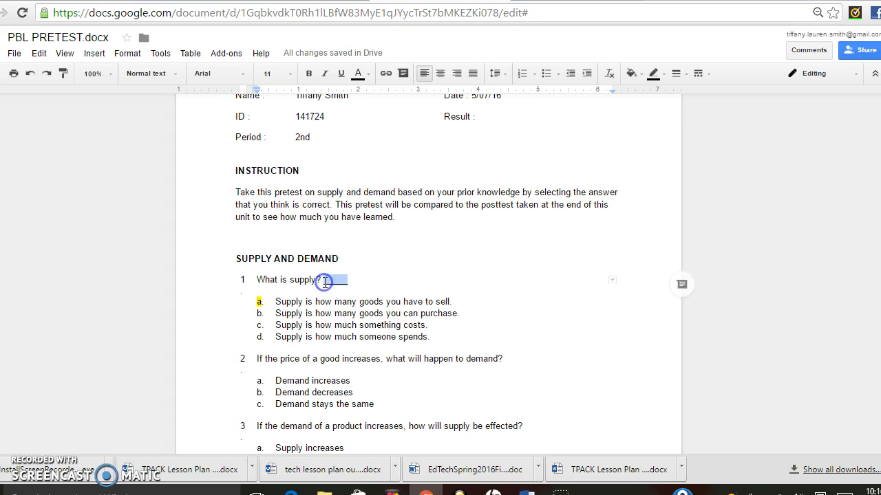
key(BackSpace)
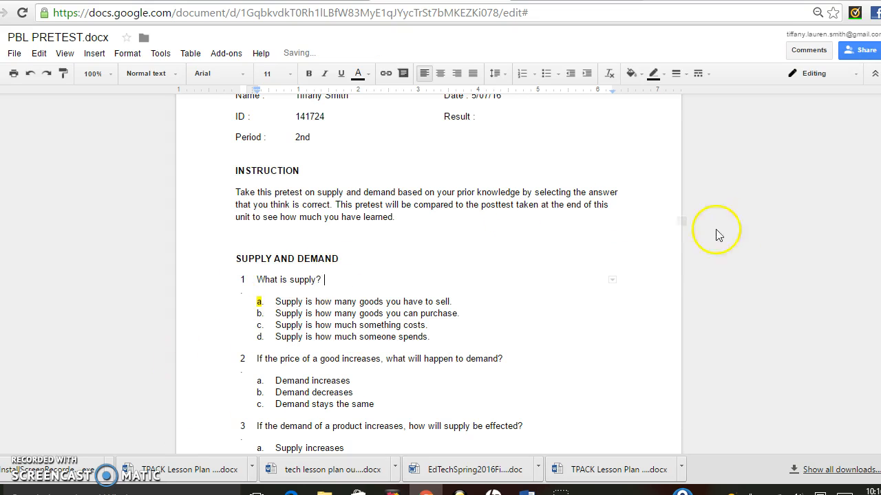
drag(880, 163, 879, 143)
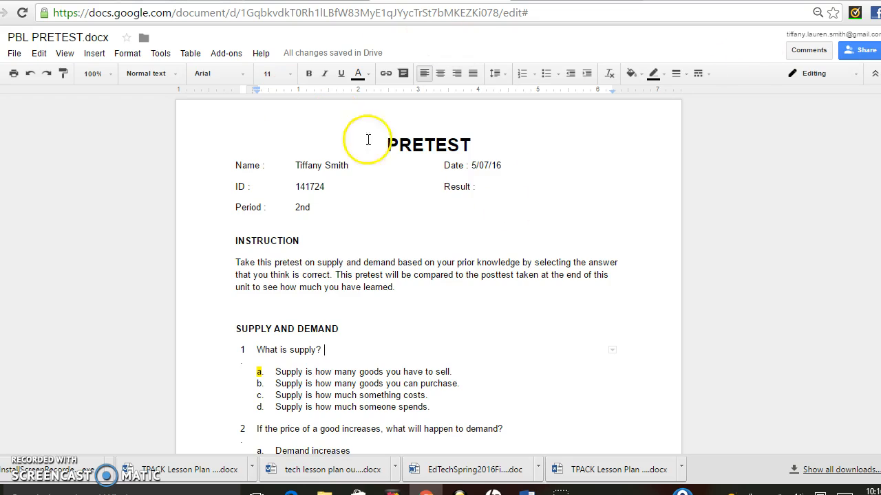
click(860, 50)
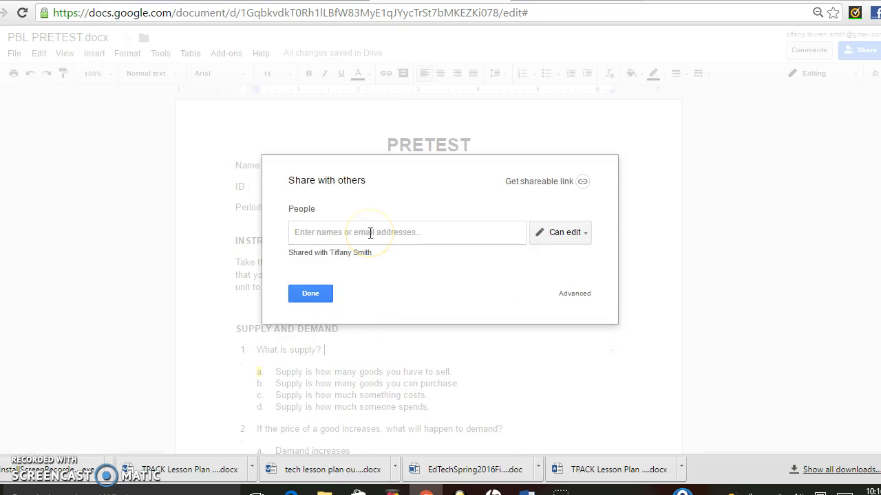
text(jaco)
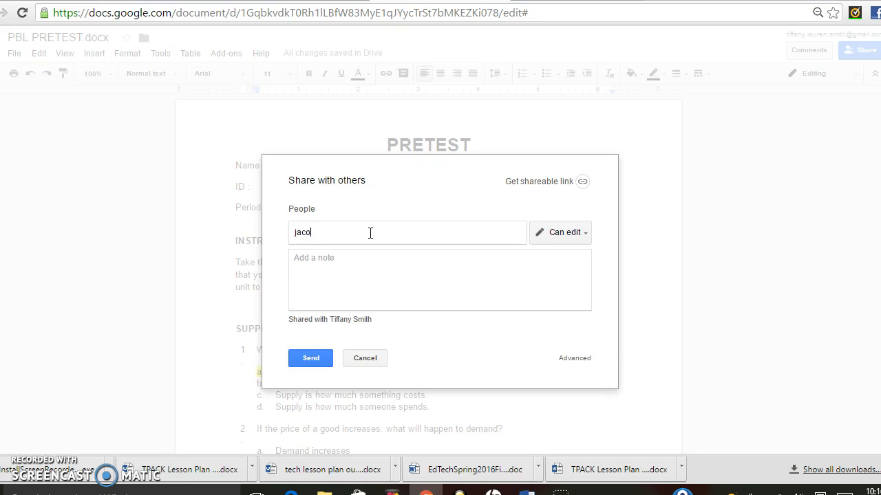
key(BackSpace)
key(BackSpace)
key(BackSpace)
key(BackSpace)
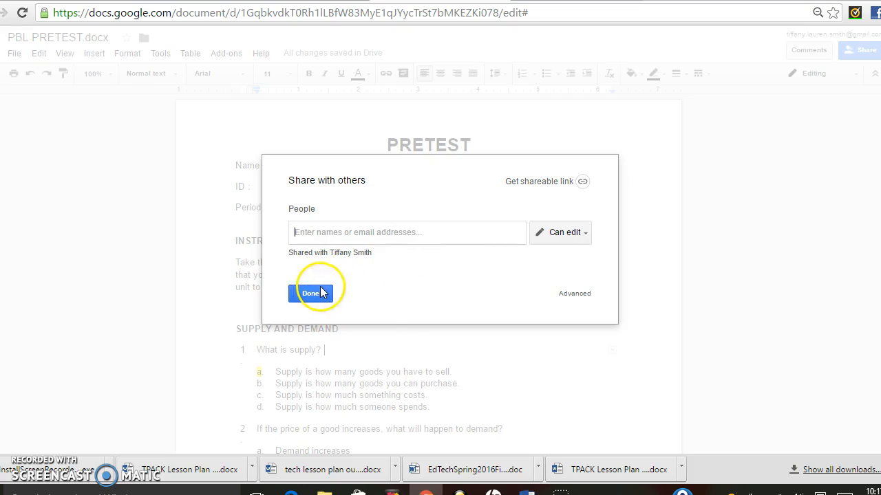
click(313, 294)
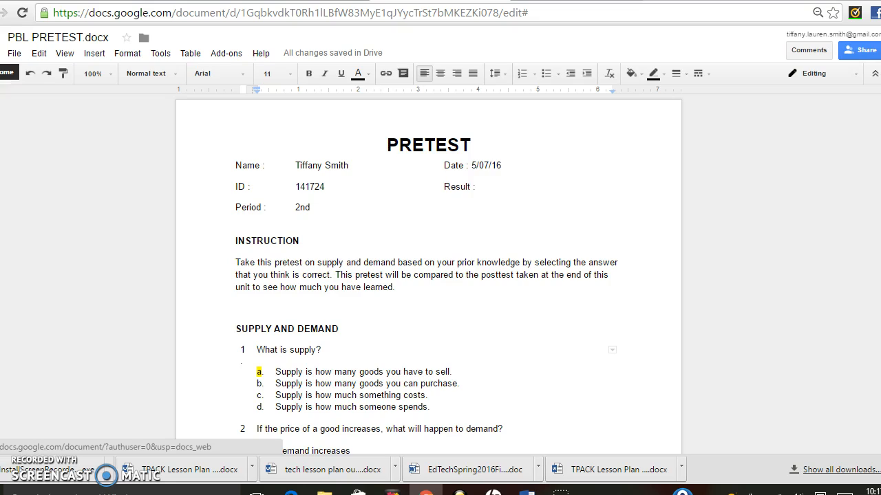
Leave the pretest for the Docs home page, dismiss the welcome message, and switch to Google Drive.
click(6, 73)
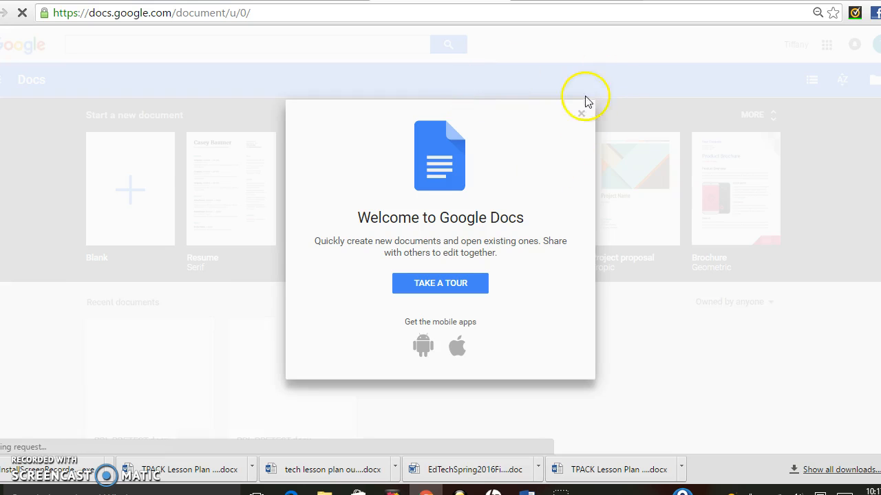
click(580, 116)
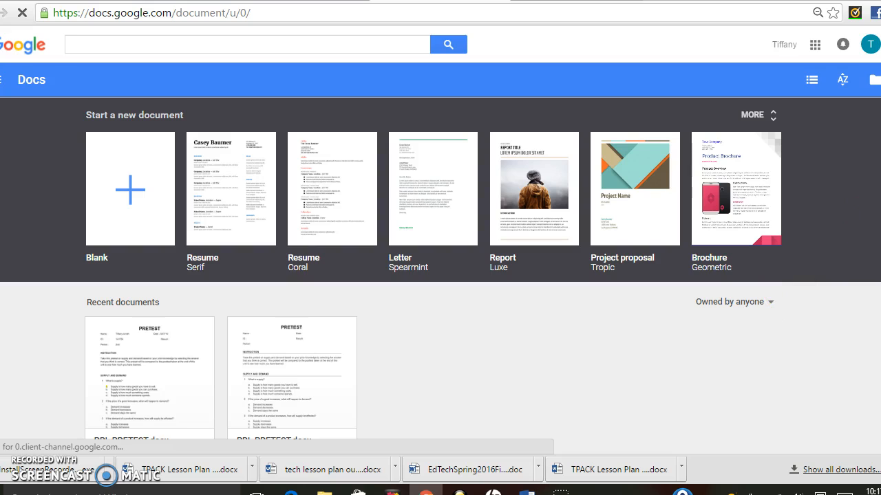
click(815, 45)
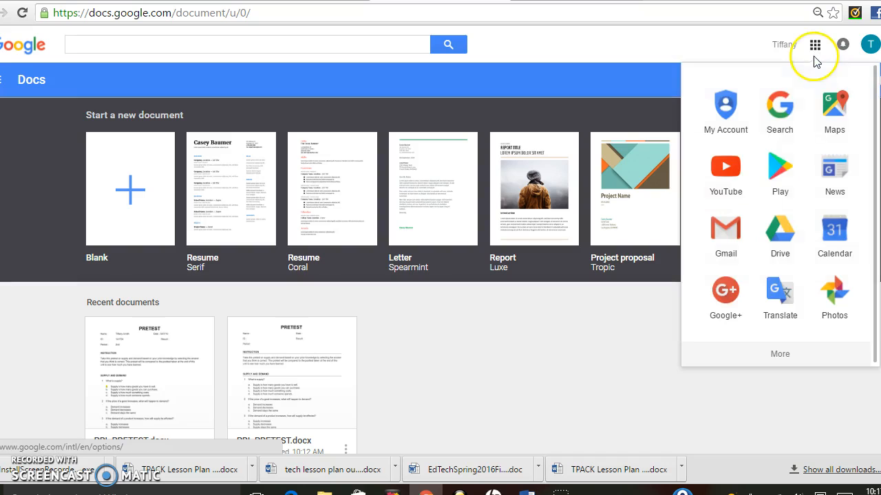
click(787, 232)
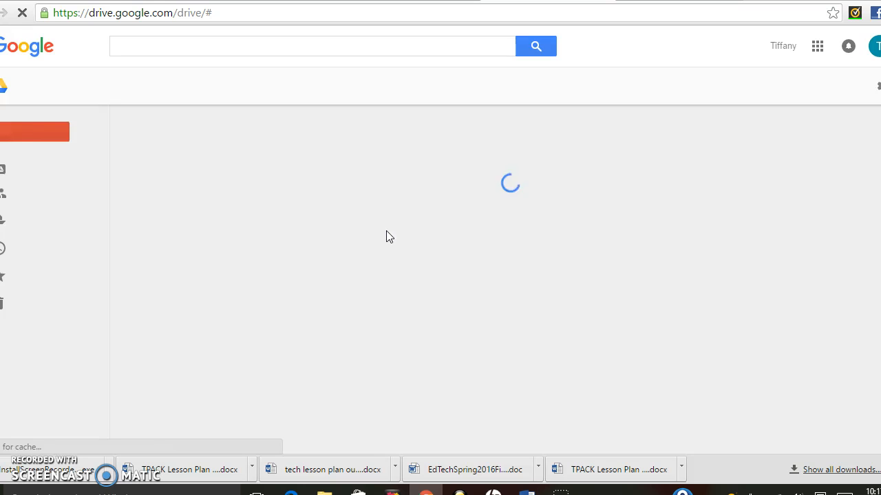
Open the Intro to Business folder from My Drive.
click(25, 219)
click(36, 135)
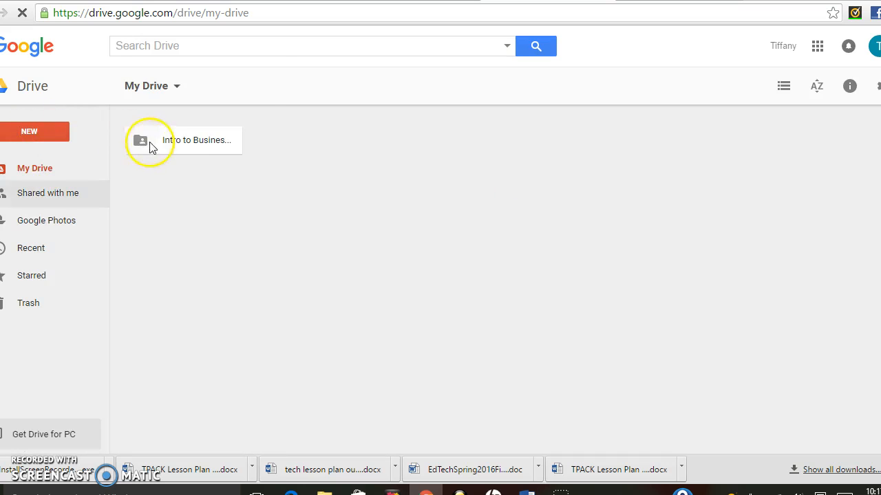
double_click(150, 143)
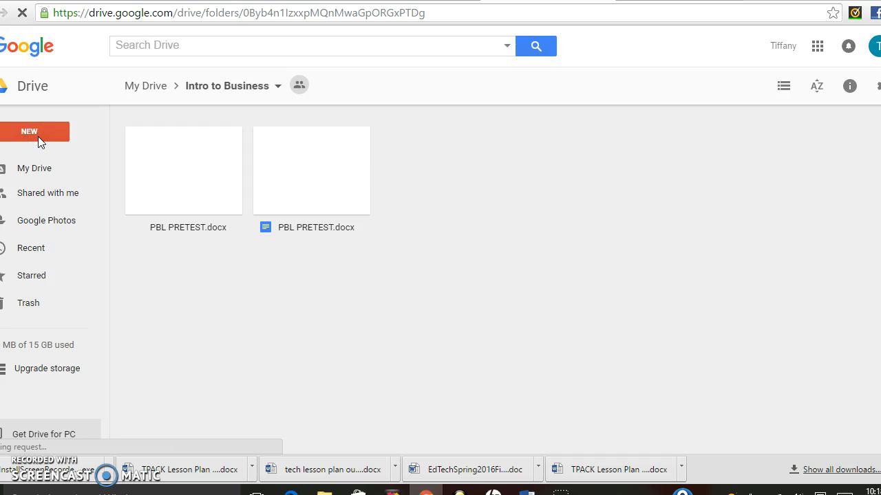
Create a new Google Doc from the NEW menu and confirm the shared-folder prompt.
click(38, 136)
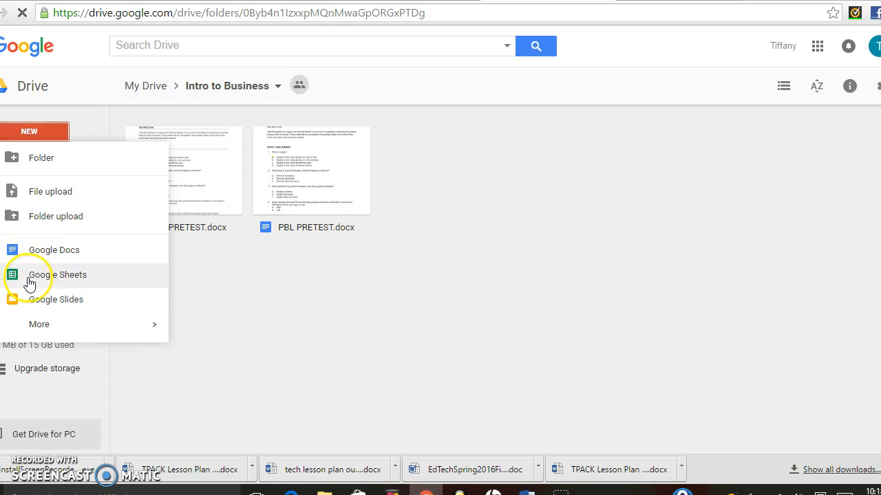
click(133, 286)
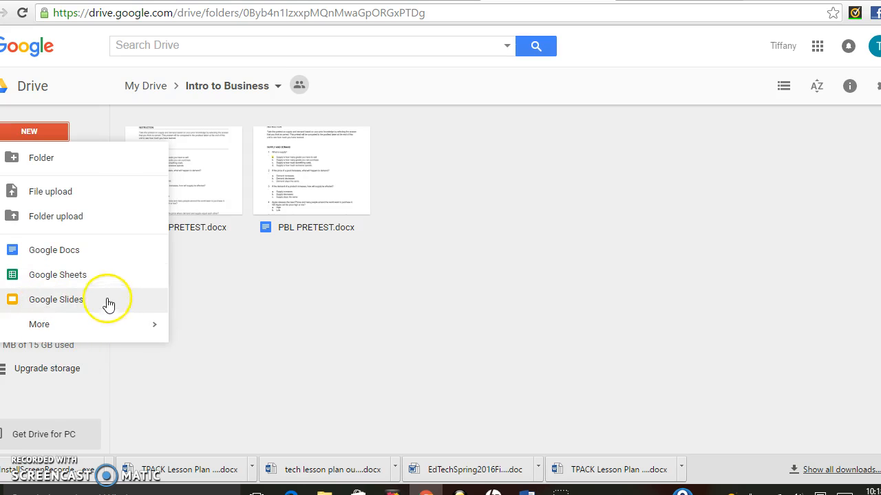
click(85, 251)
click(599, 270)
click(592, 269)
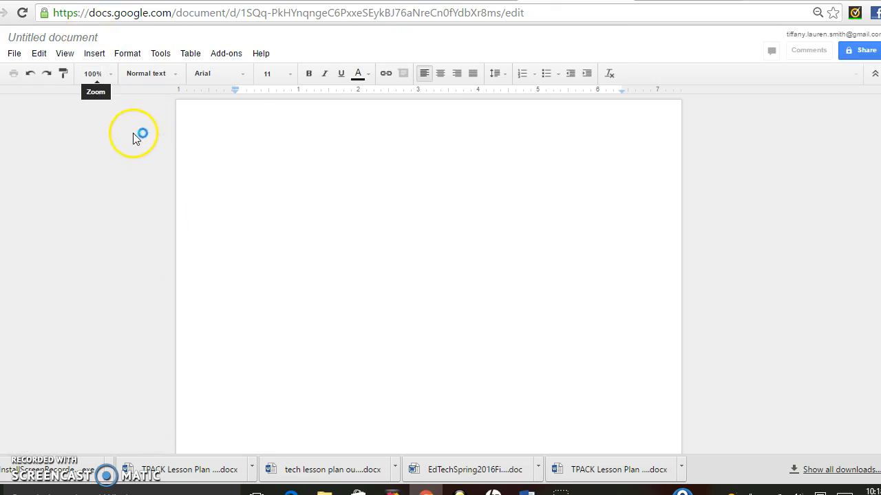
Enter 'Why Business is Important?' in the Untitled document title box, fixing typos along the way.
click(92, 38)
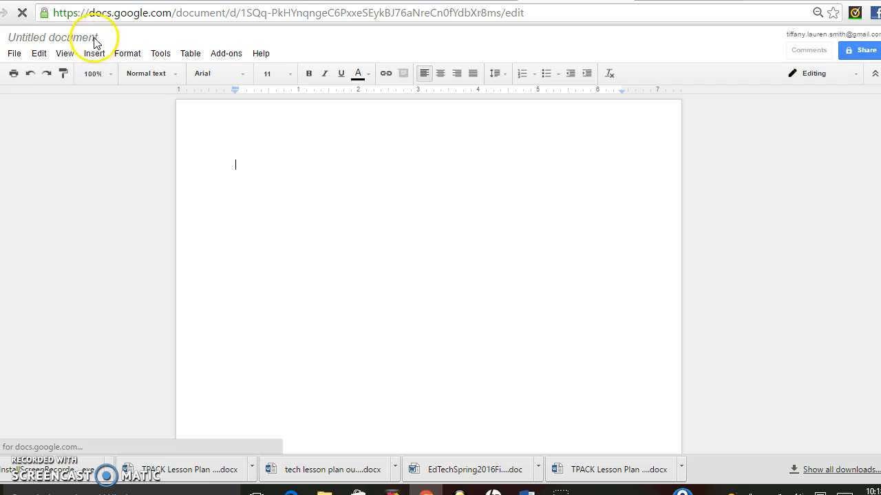
click(78, 42)
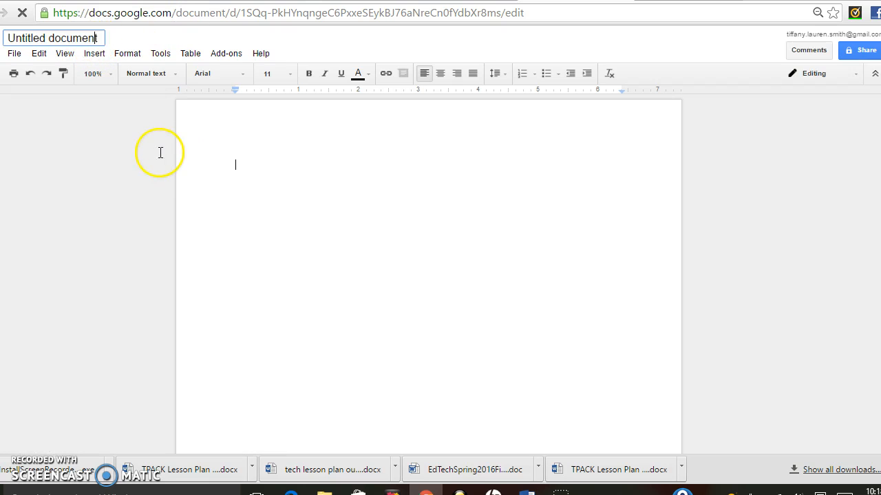
click(90, 37)
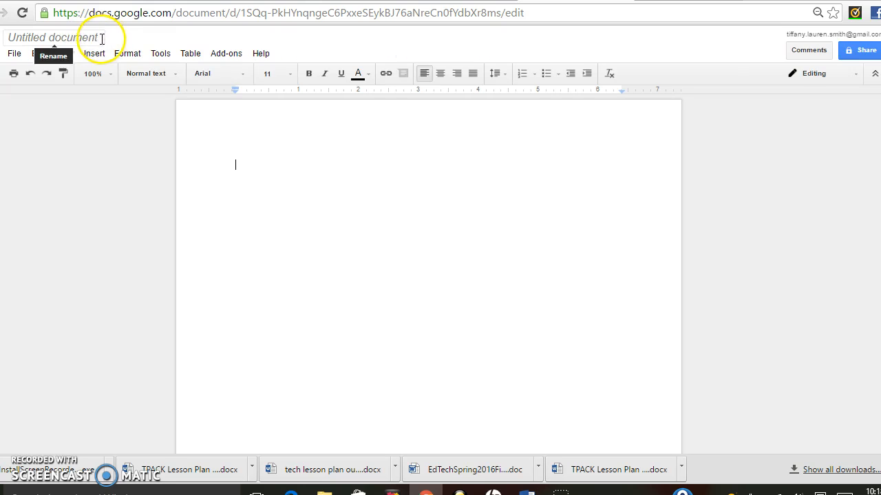
click(101, 38)
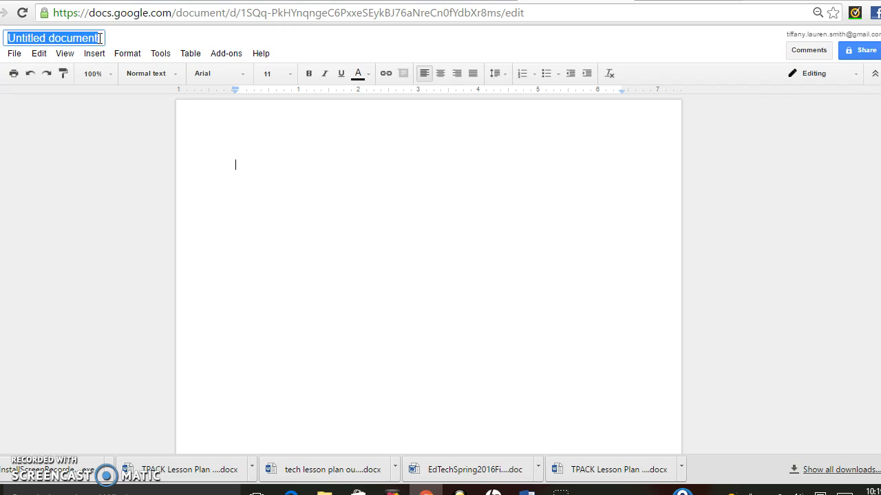
text(Why Bus)
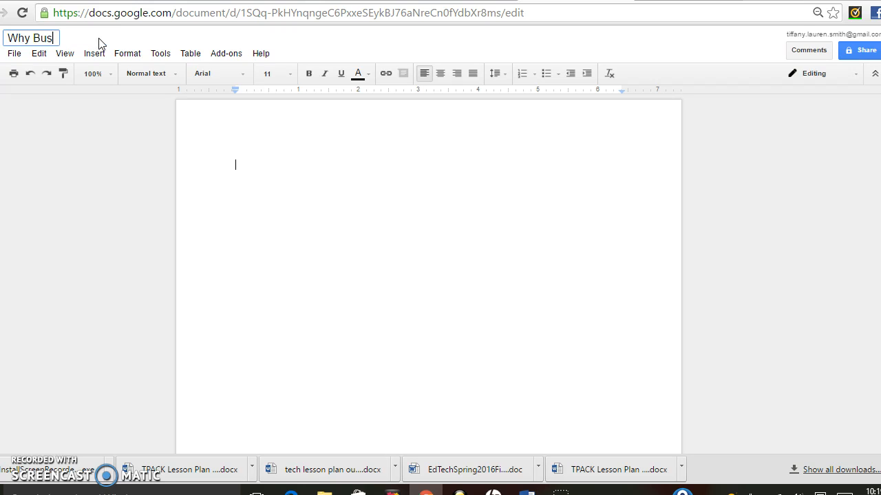
text(ess)
key(BackSpace)
key(BackSpace)
key(BackSpace)
key(BackSpace)
text(ness is Impoor)
key(BackSpace)
key(BackSpace)
key(BackSpace)
text(ortant?)
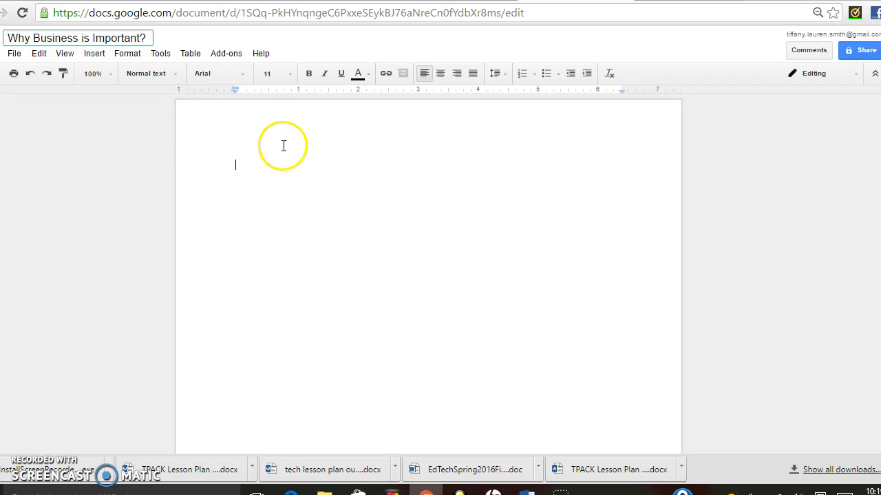
text(iffa)
key(BackSpace)
key(BackSpace)
Type the student's name on the first line and correct a misspelled letter.
double_click(267, 169)
click(268, 170)
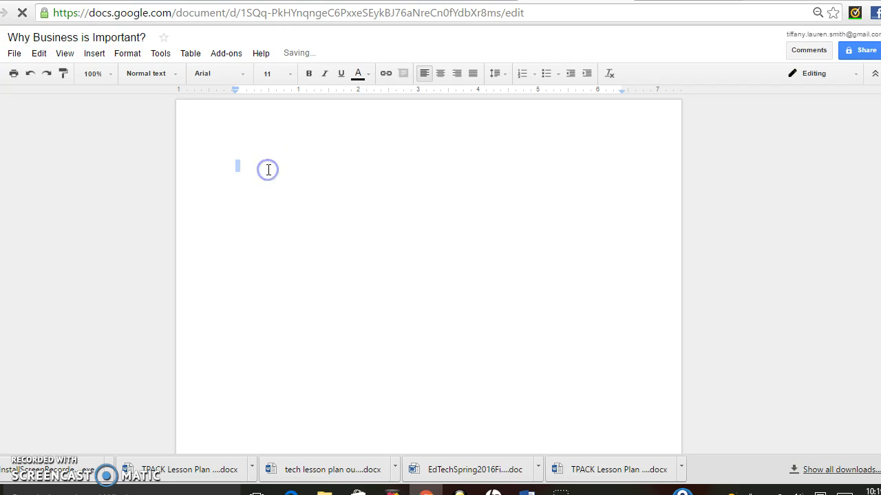
click(293, 174)
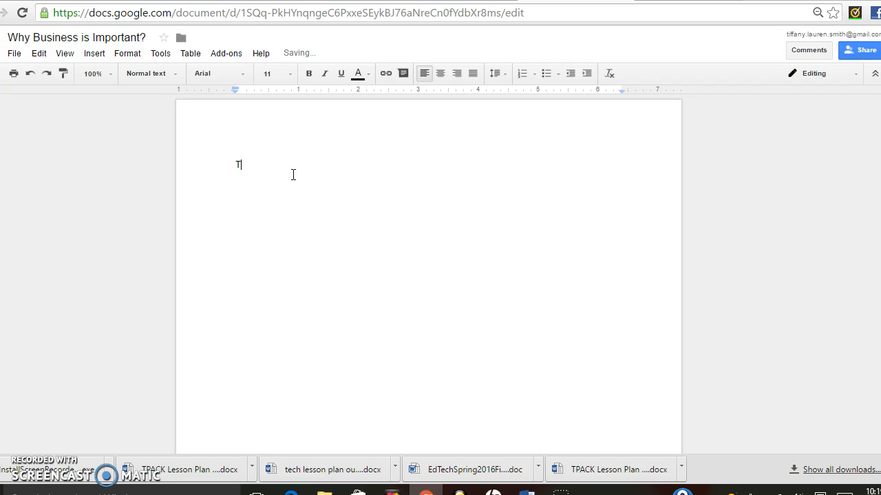
key(Return)
click(259, 165)
key(BackSpace)
text(n)
key(Down)
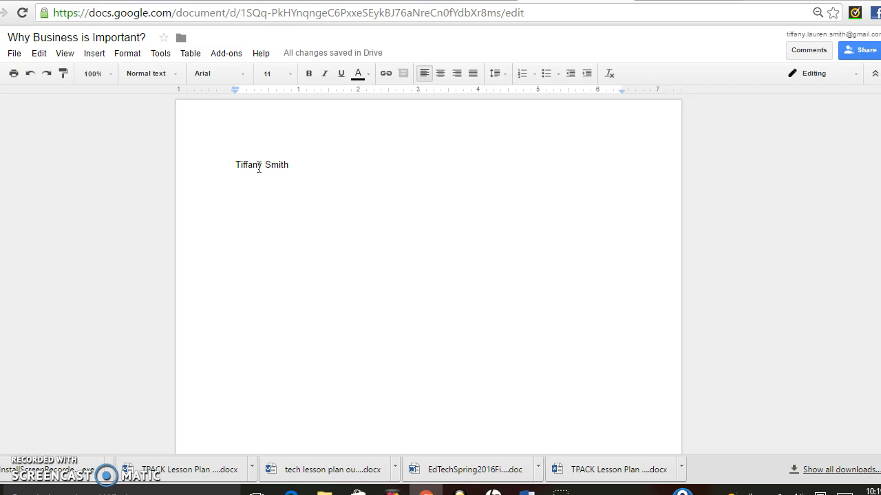
Add lines for Introduction to Business, the teacher's name, and 7 May 2016.
text(Introduction to Business)
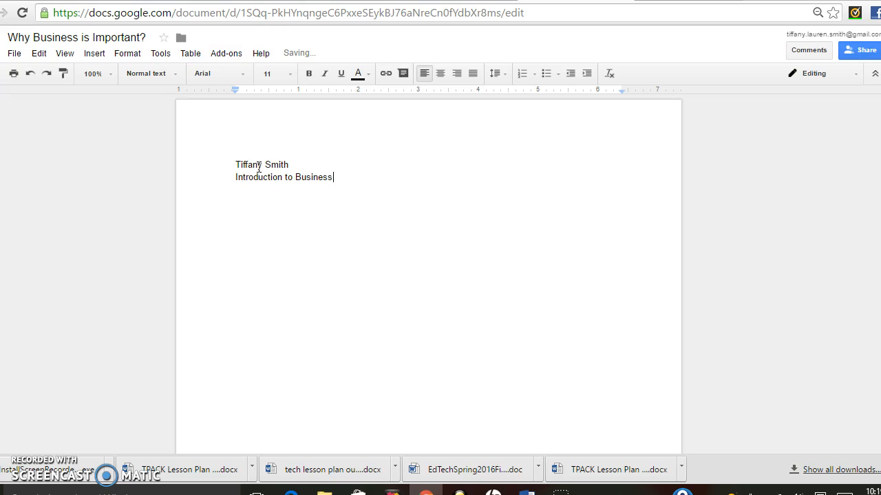
key(Return)
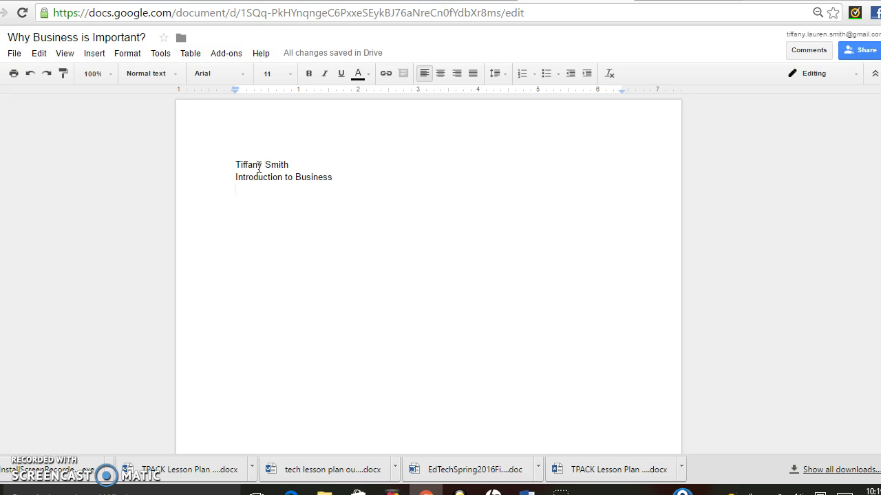
text(P)
key(BackSpace)
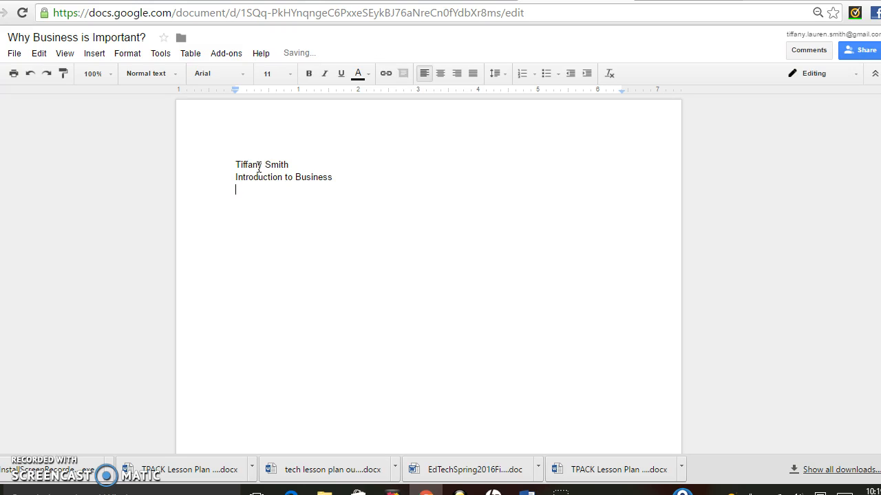
text(Mrs. Smith)
key(Return)
text(7 MAy)
key(BackSpace)
key(BackSpace)
key(BackSpace)
text(ay 2016)
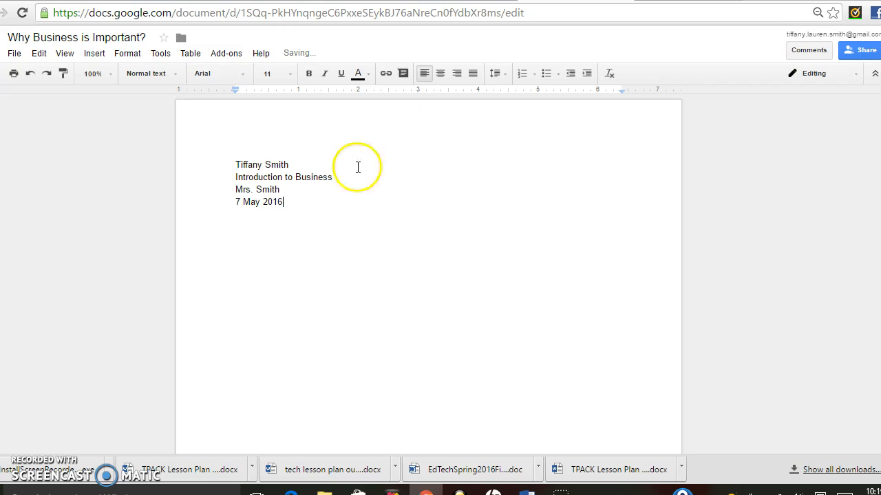
Set the four header lines to double line spacing.
drag(290, 202, 183, 134)
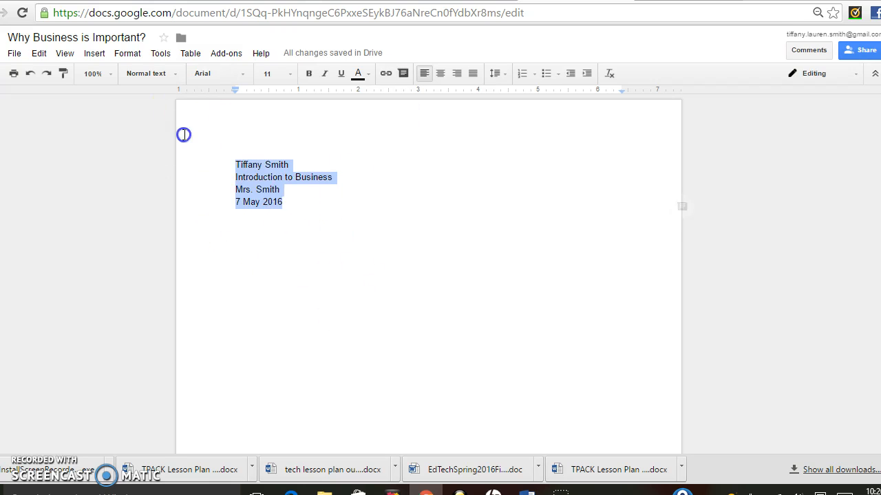
click(496, 74)
click(514, 143)
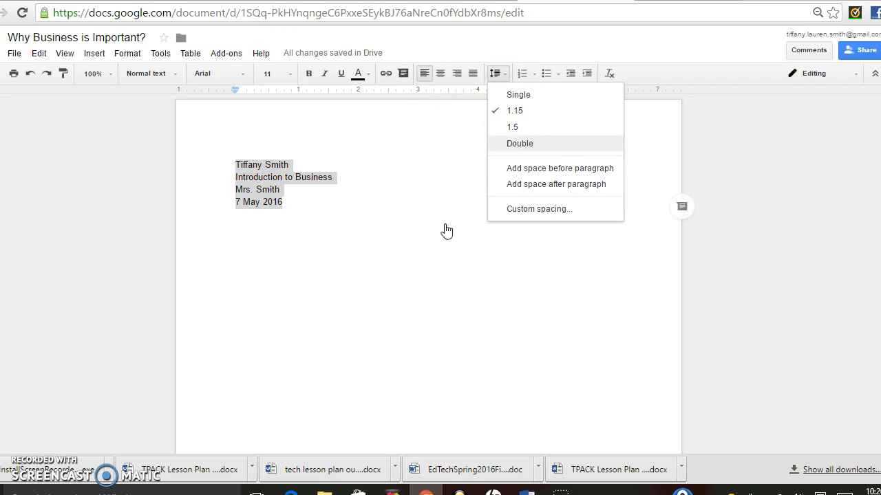
Add the centered title 'Why Business is Important?' below the date, then left-align the next line.
click(333, 252)
key(Return)
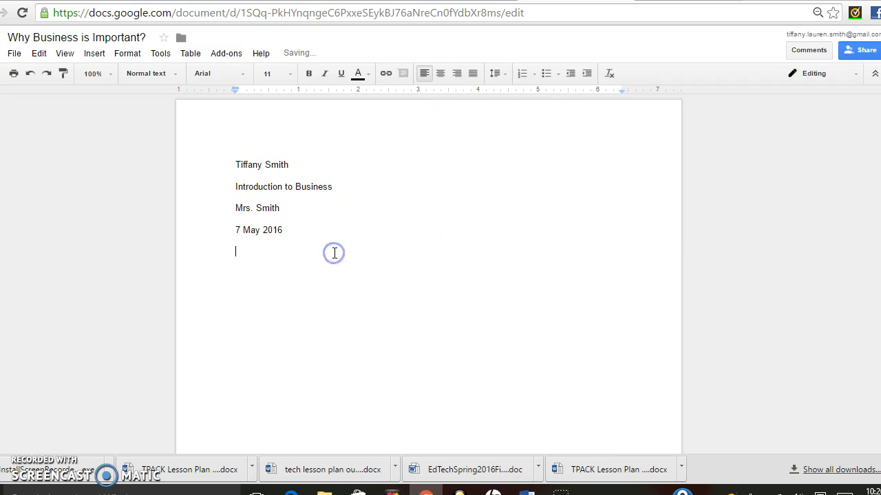
click(441, 73)
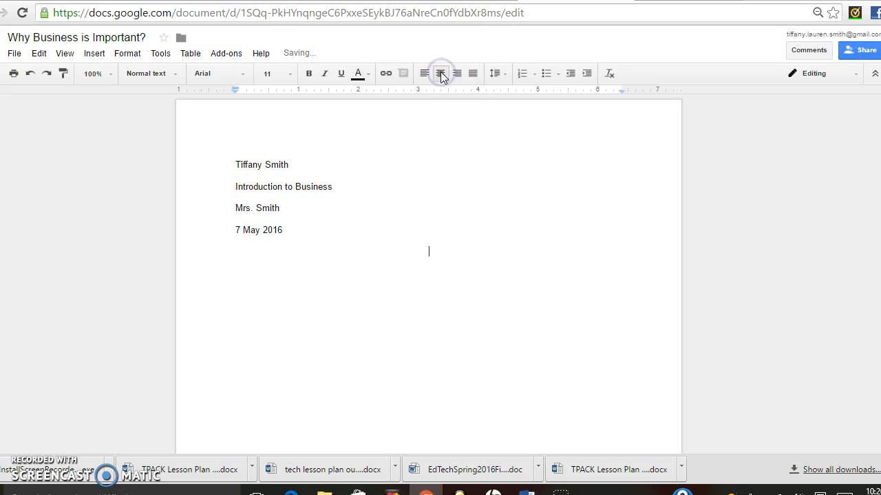
text(Why Business is)
key(BackSpace)
key(BackSpace)
key(BackSpace)
text(is Important?)
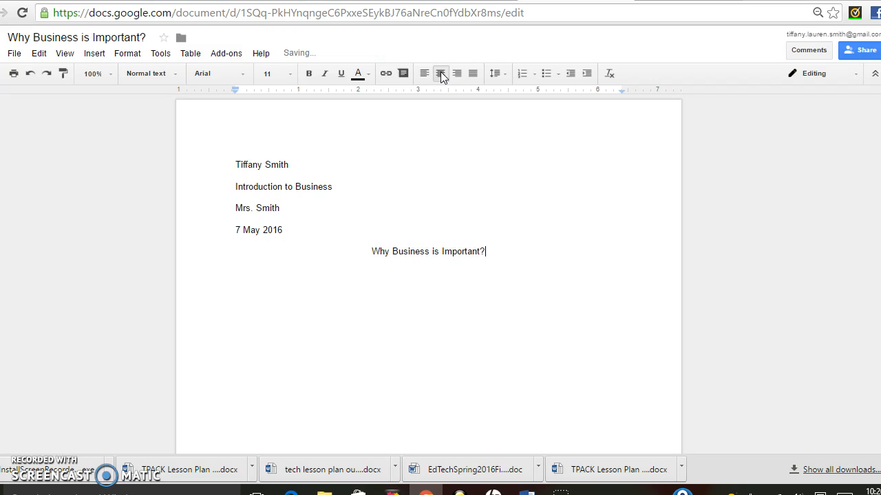
key(Return)
key(ctrl+shift+l)
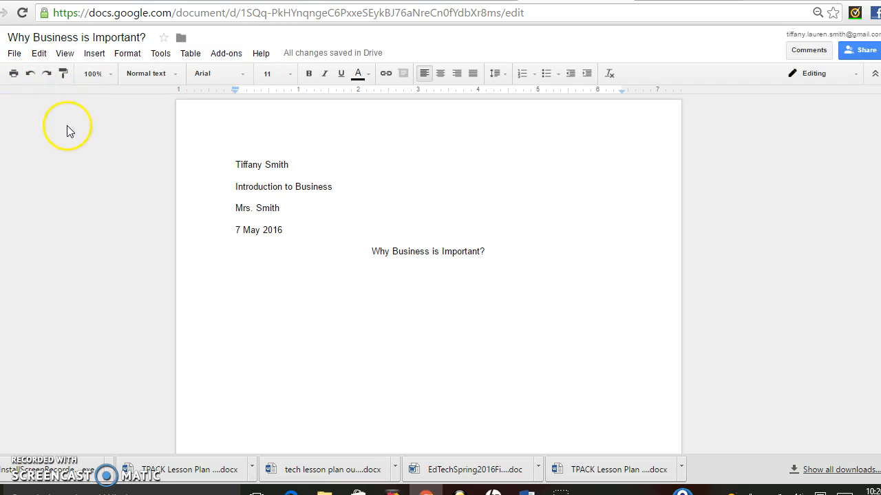
click(169, 73)
click(169, 73)
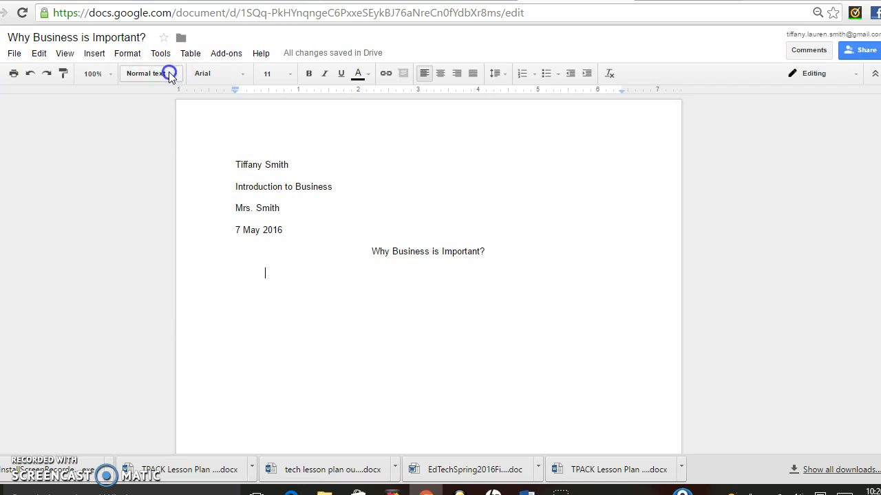
click(244, 73)
click(245, 73)
click(291, 73)
click(292, 73)
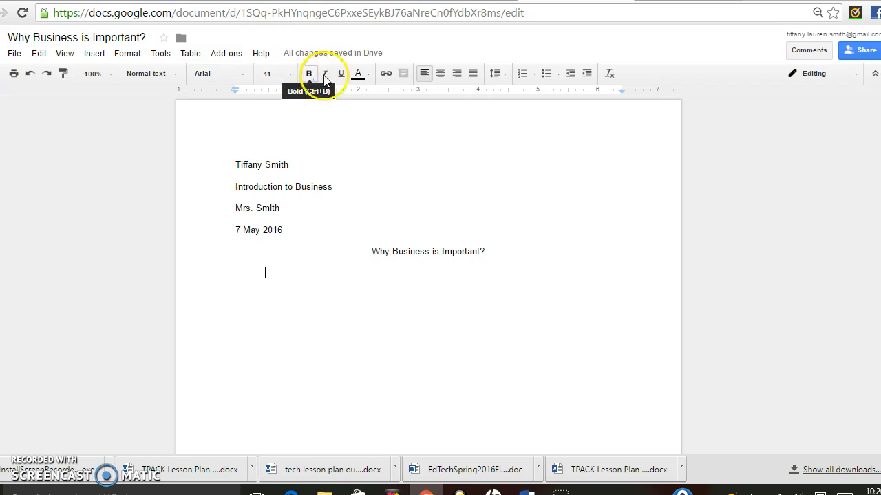
click(359, 74)
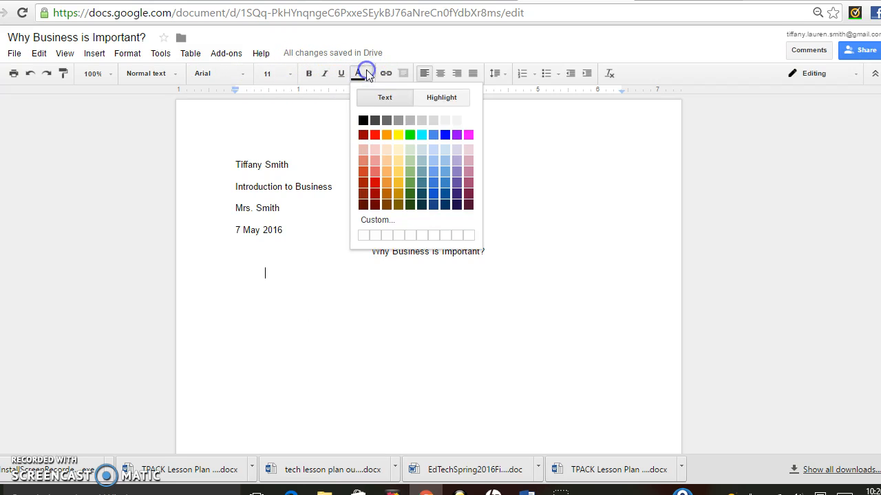
click(491, 124)
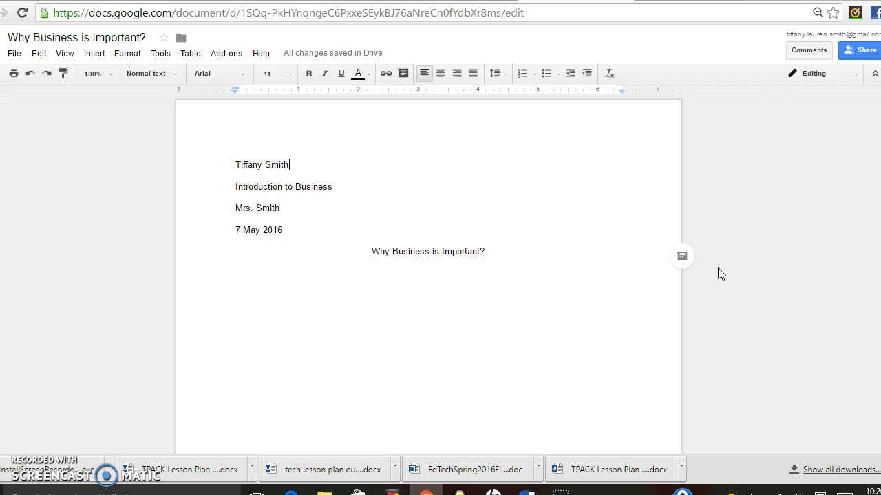
click(576, 164)
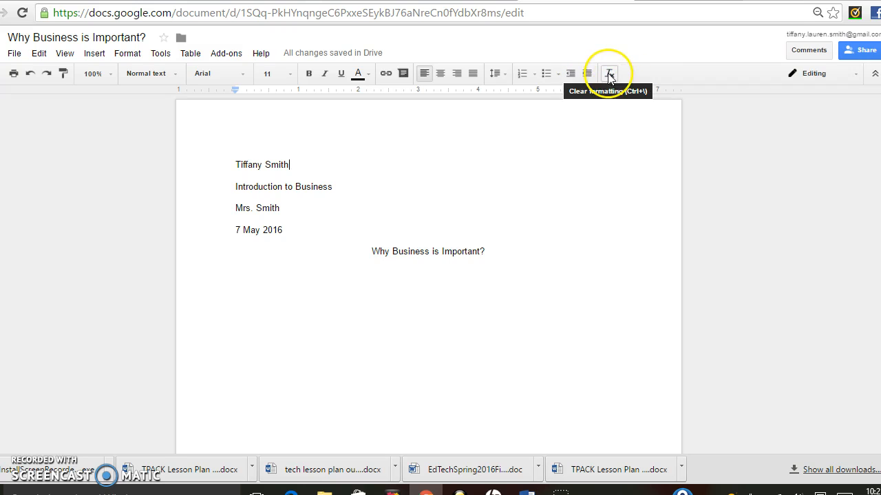
Under the title, type 'I think business is important because it is a part of our everyday lives.'.
click(502, 286)
click(350, 294)
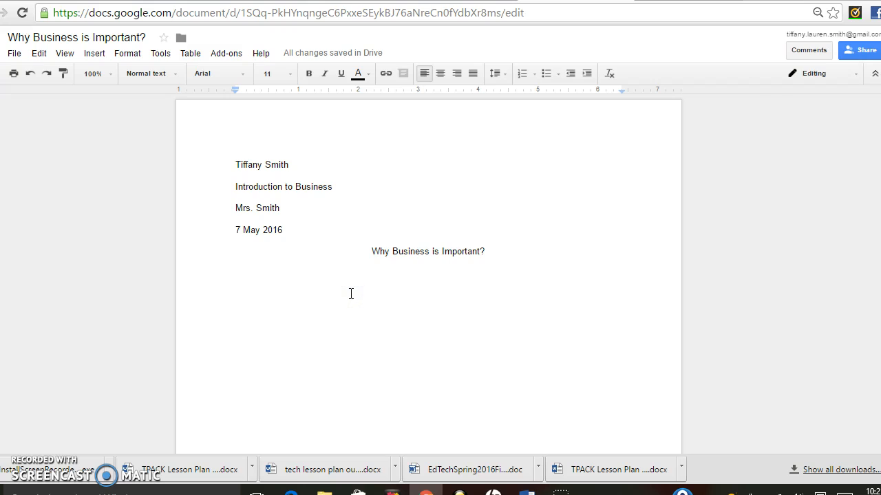
text(I think business is important because it is a part of our everyday lives.)
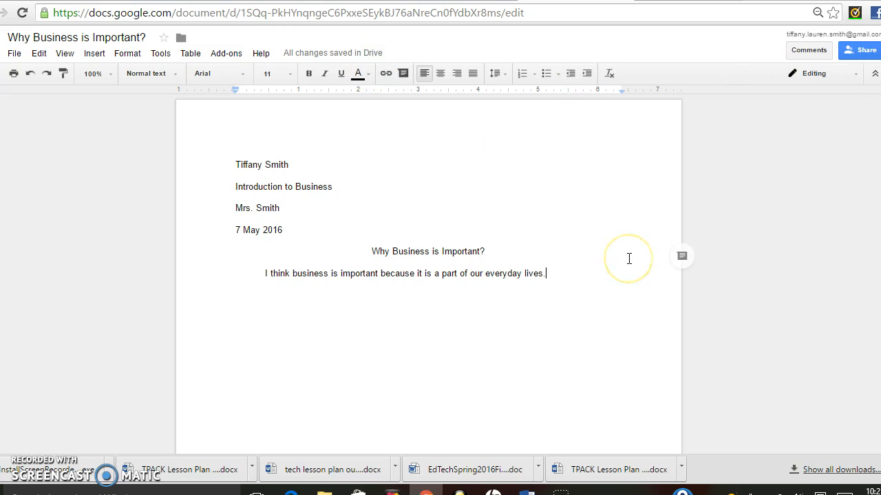
click(859, 50)
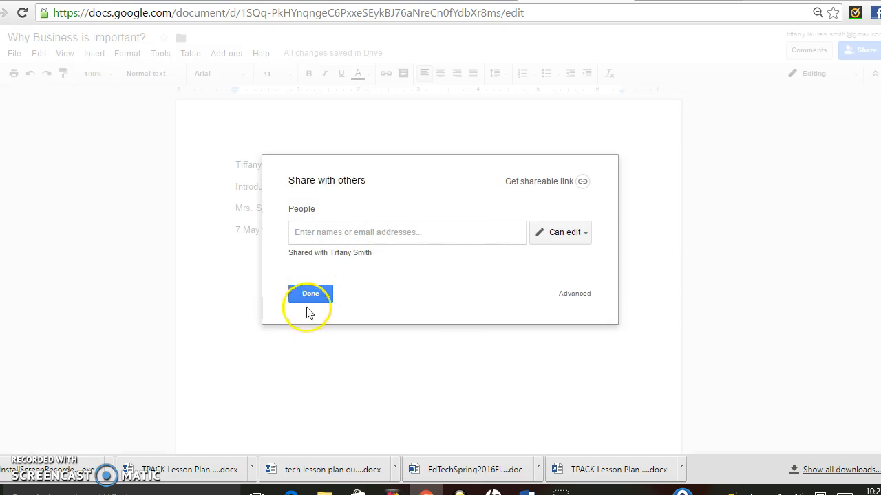
click(311, 294)
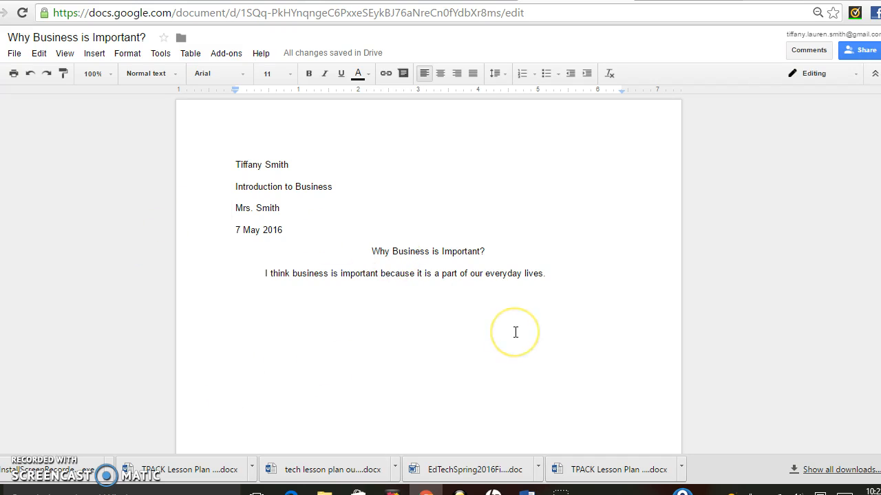
click(232, 269)
click(270, 220)
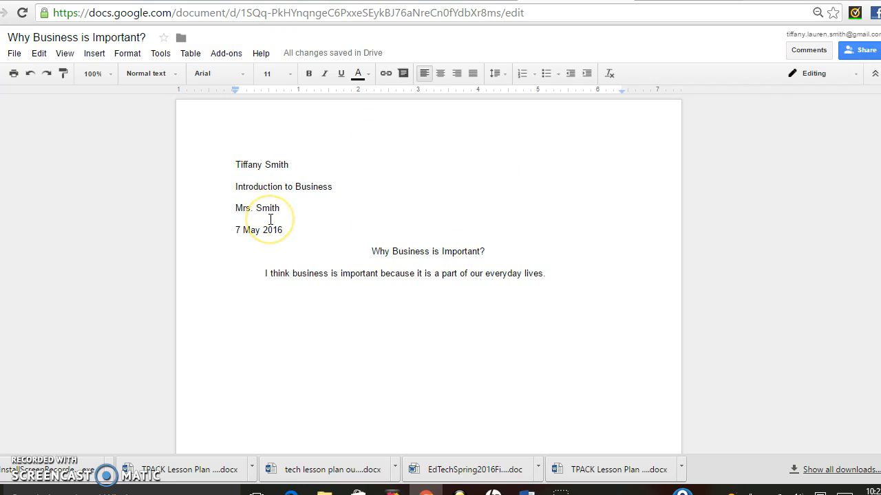